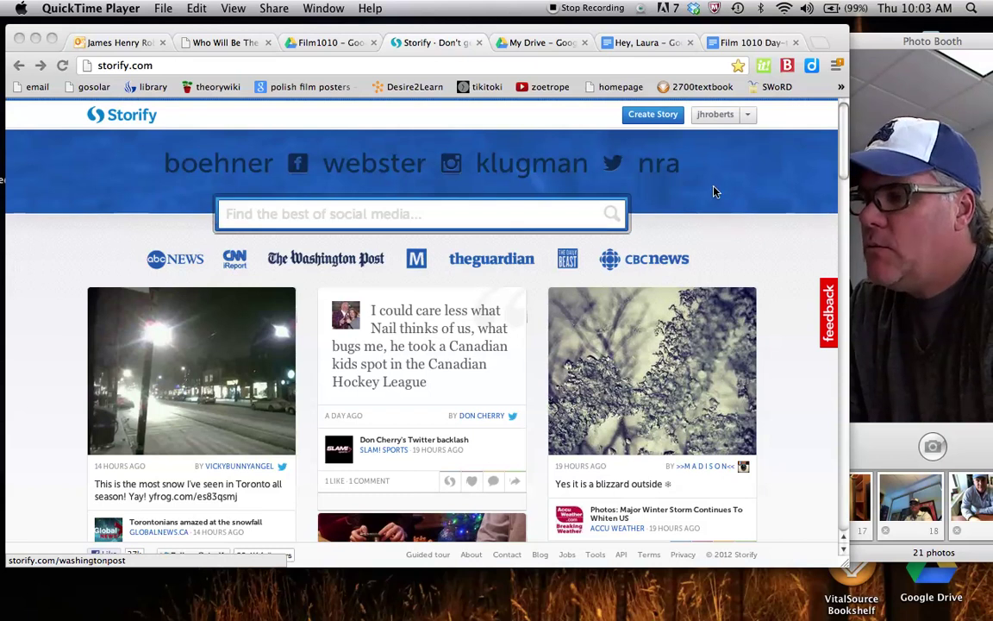
# Step: Bring the Storify browser window forward and create a new blank story
pyautogui.click(668, 121)
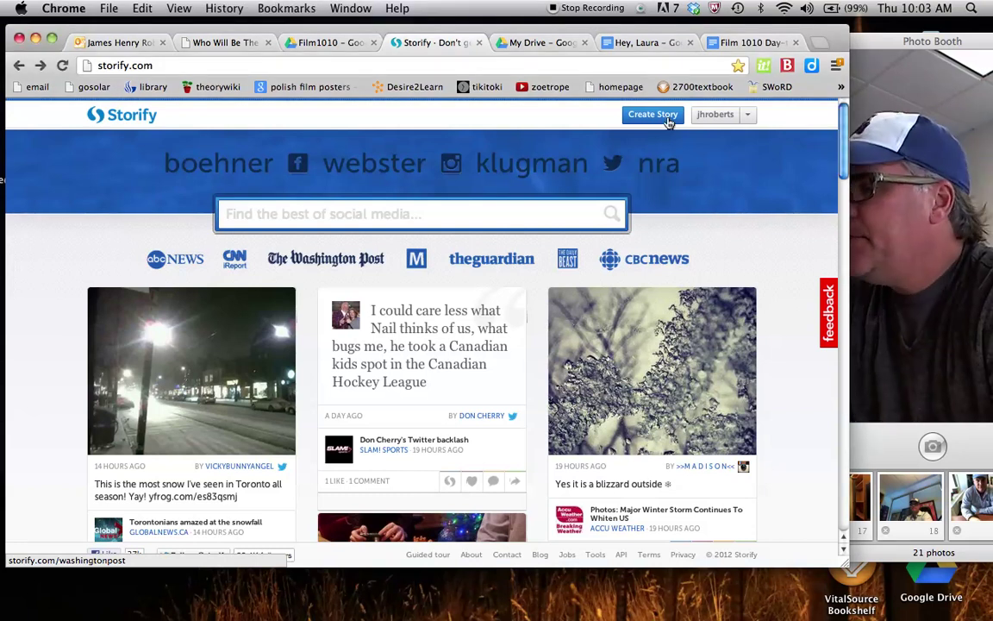
pyautogui.click(654, 120)
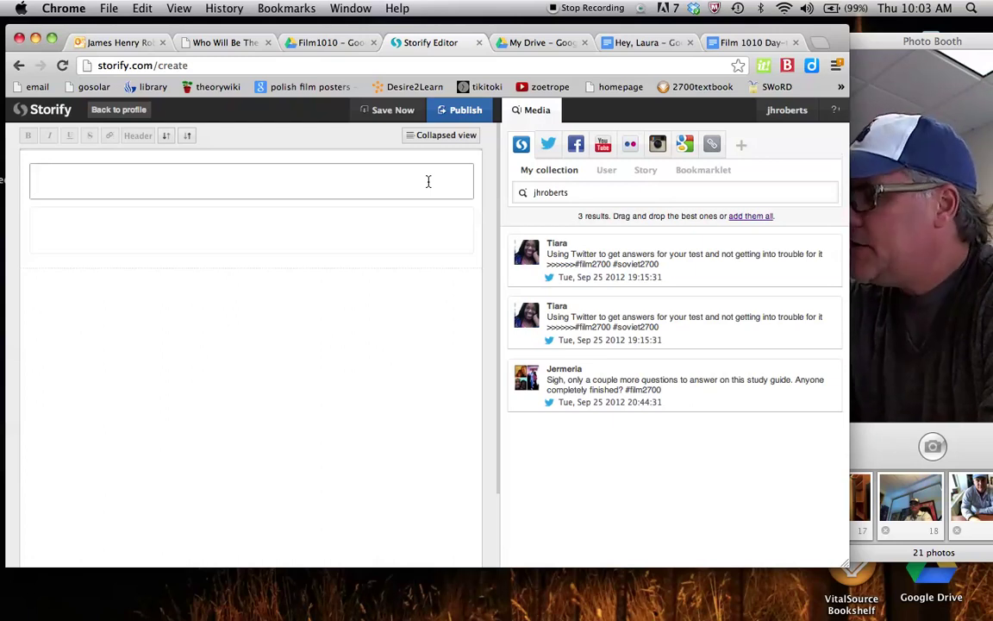
# Step: Title the story 'Spike Lee and Race'
pyautogui.write('Spike ')
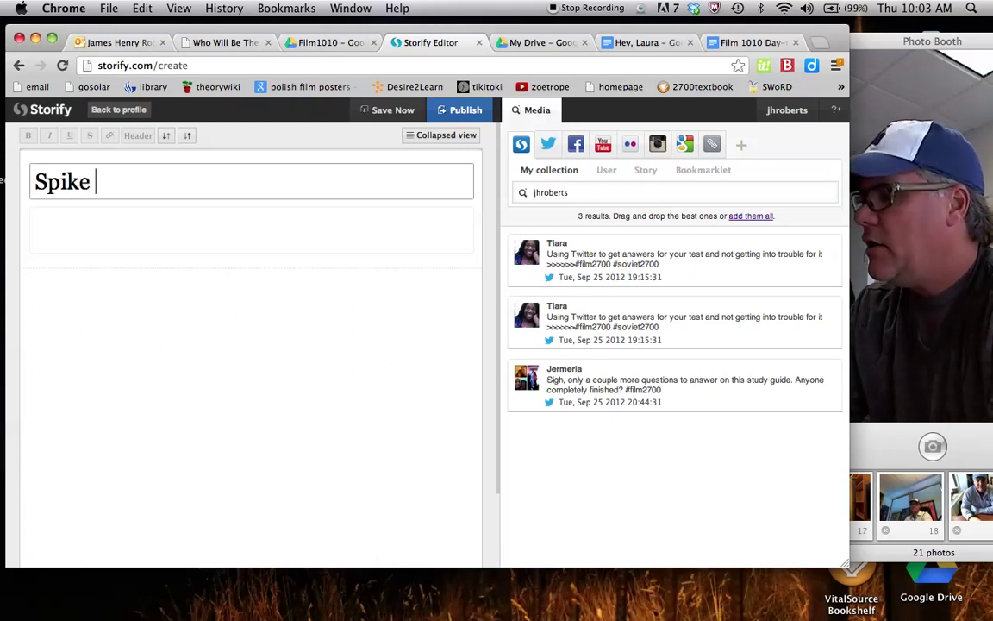
pyautogui.write('Lee')
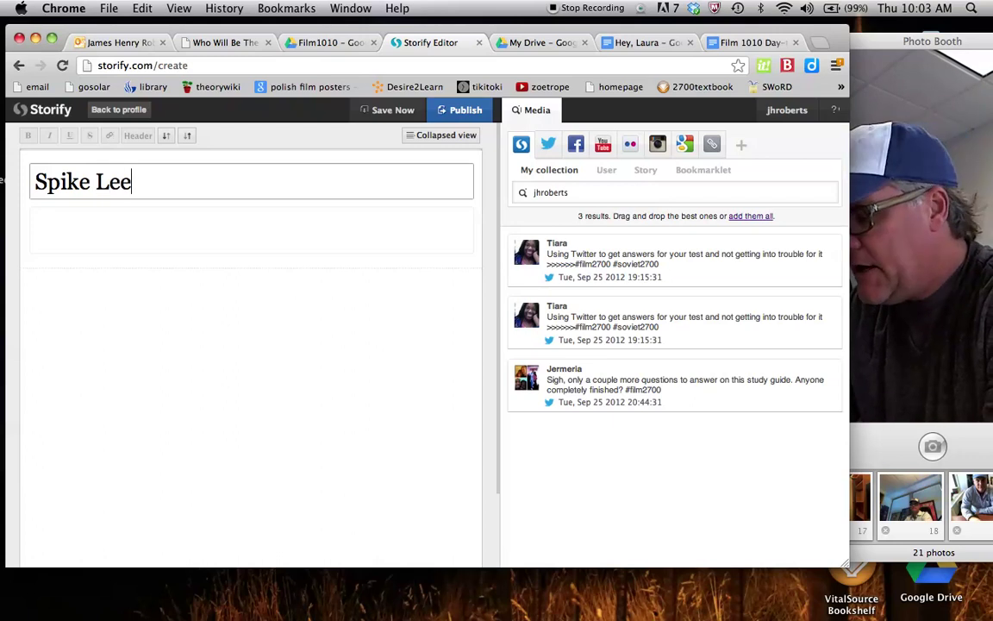
pyautogui.write(' and Re')
pyautogui.press('BackSpace')
pyautogui.write('a')
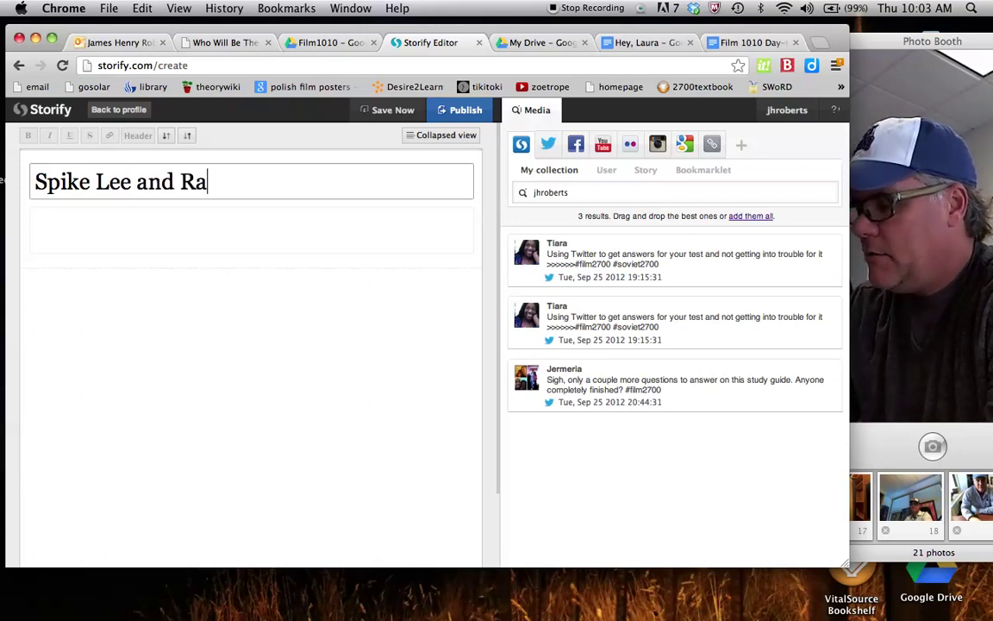
pyautogui.write('ce')
pyautogui.press('Return')
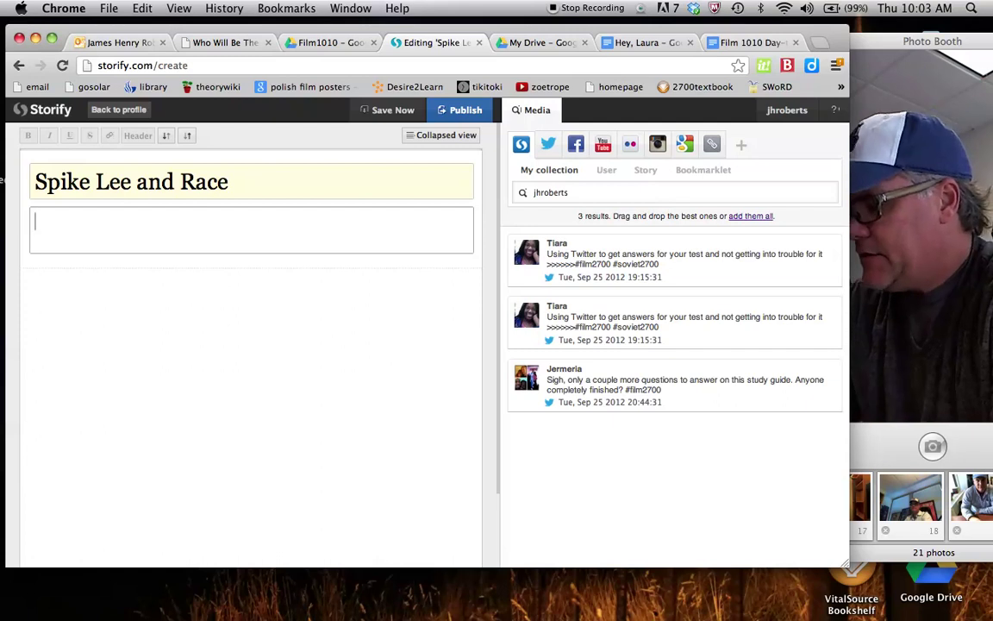
# Step: Write an abstract saying it tells the reader something specific about the project that follows
pyautogui.write('Abstr')
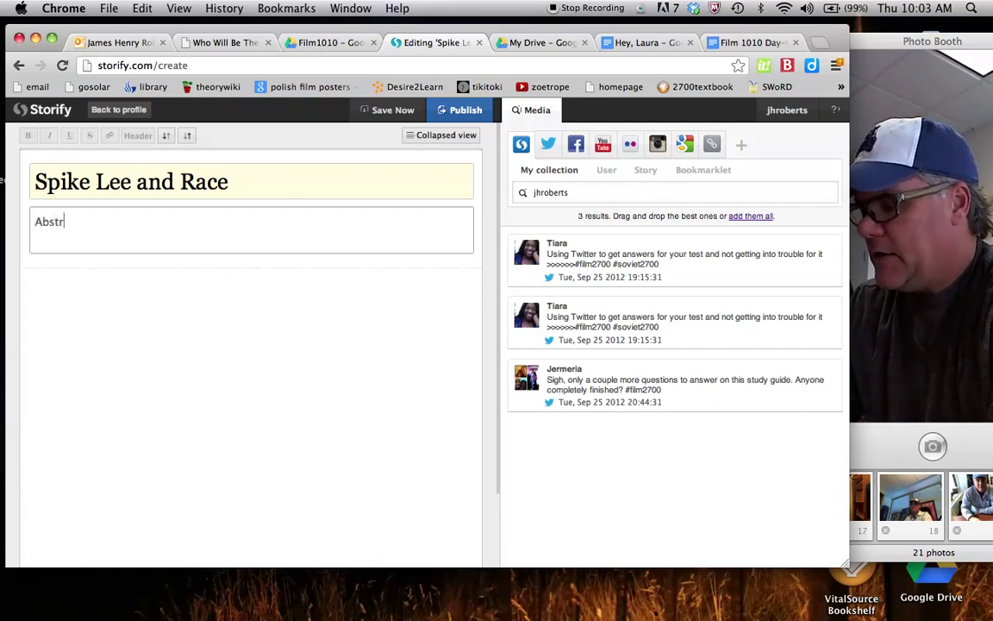
pyautogui.write('act: some')
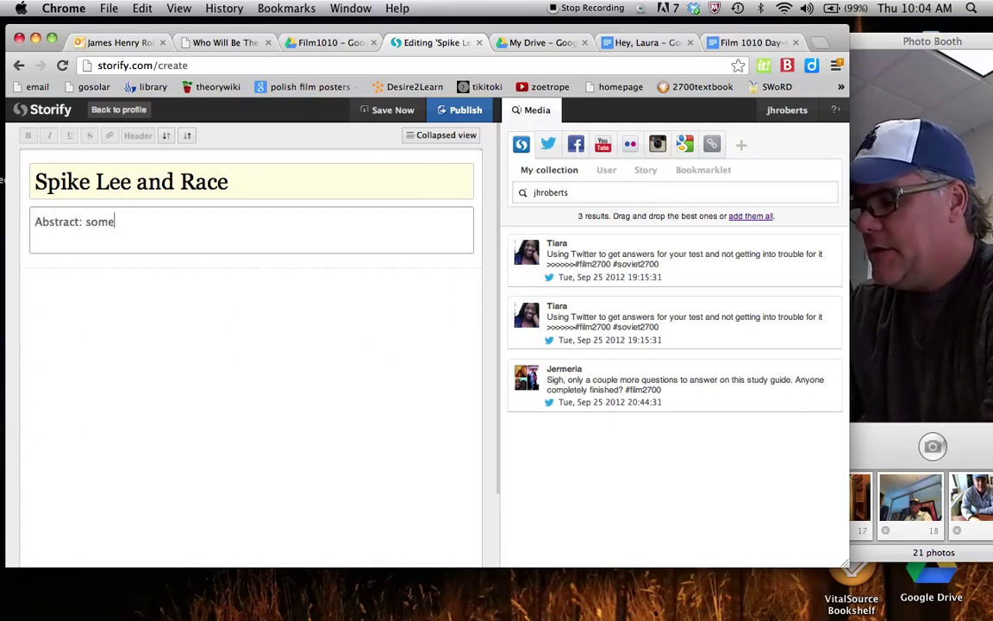
pyautogui.write('thing that tell')
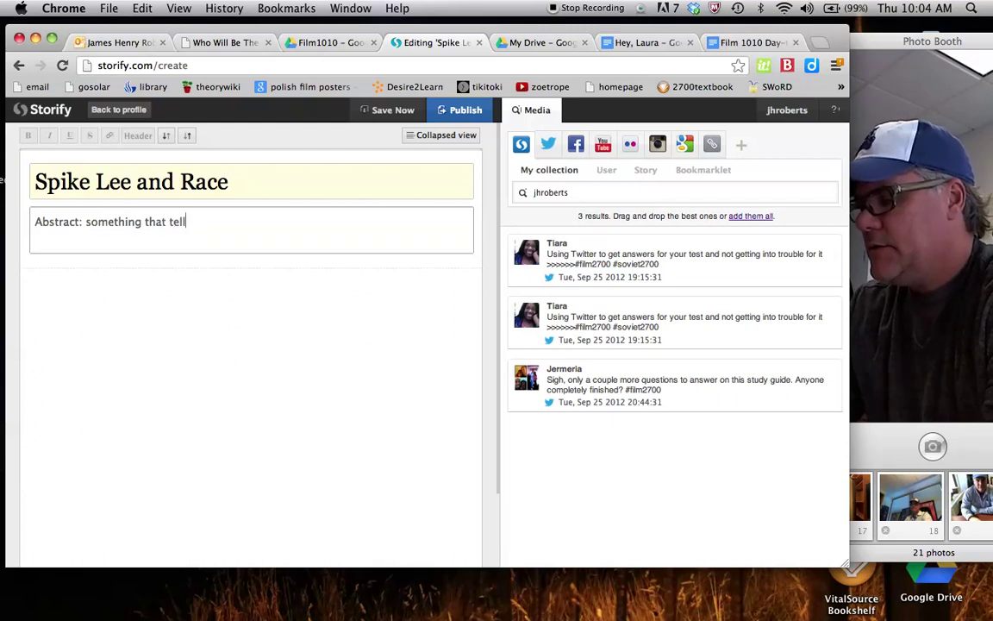
pyautogui.write('s ')
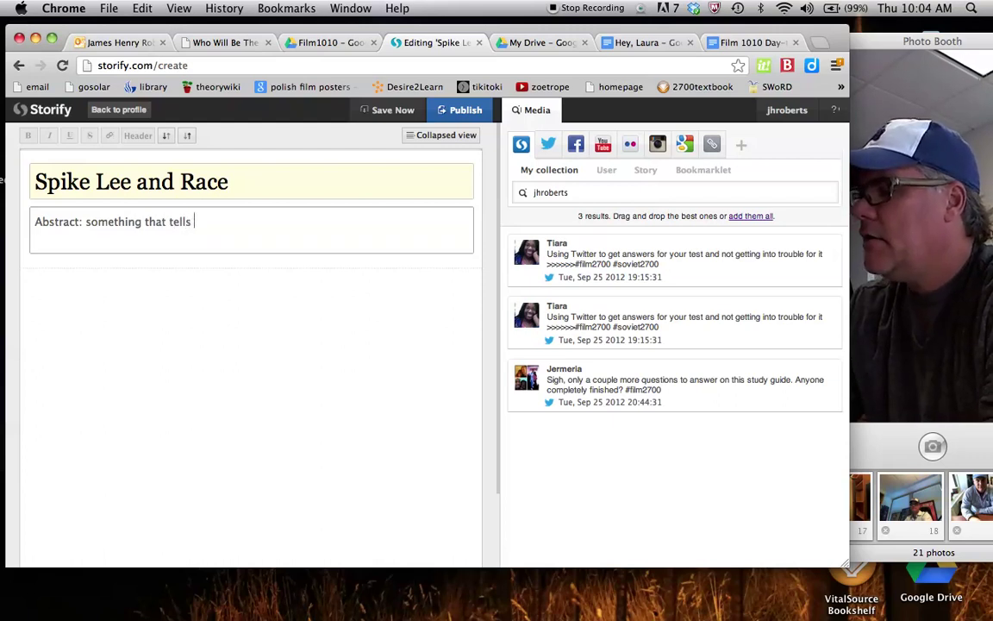
pyautogui.write('your reader som')
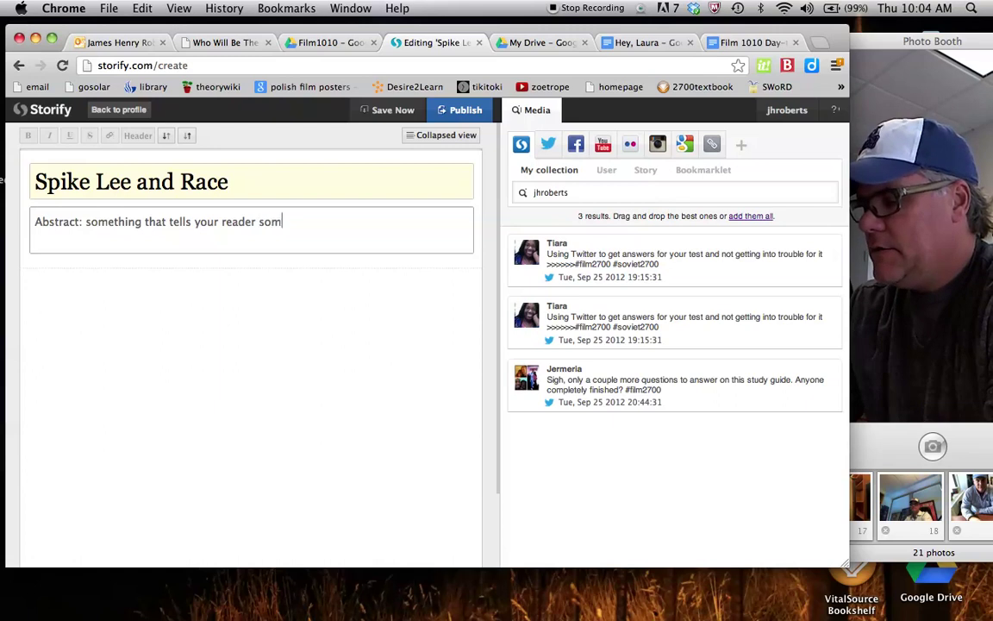
pyautogui.write('ething')
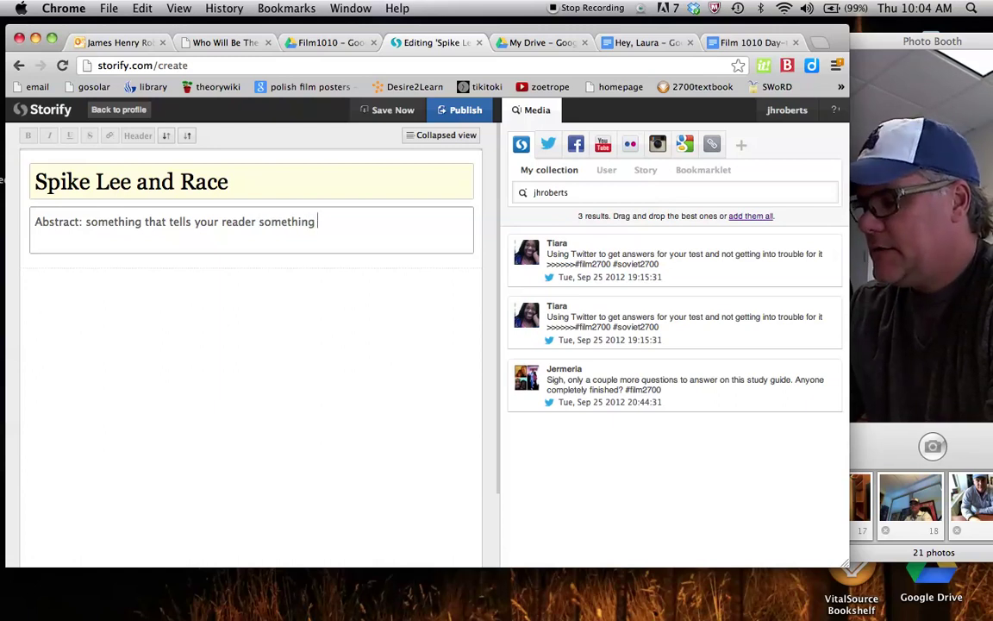
pyautogui.write(' specific about the')
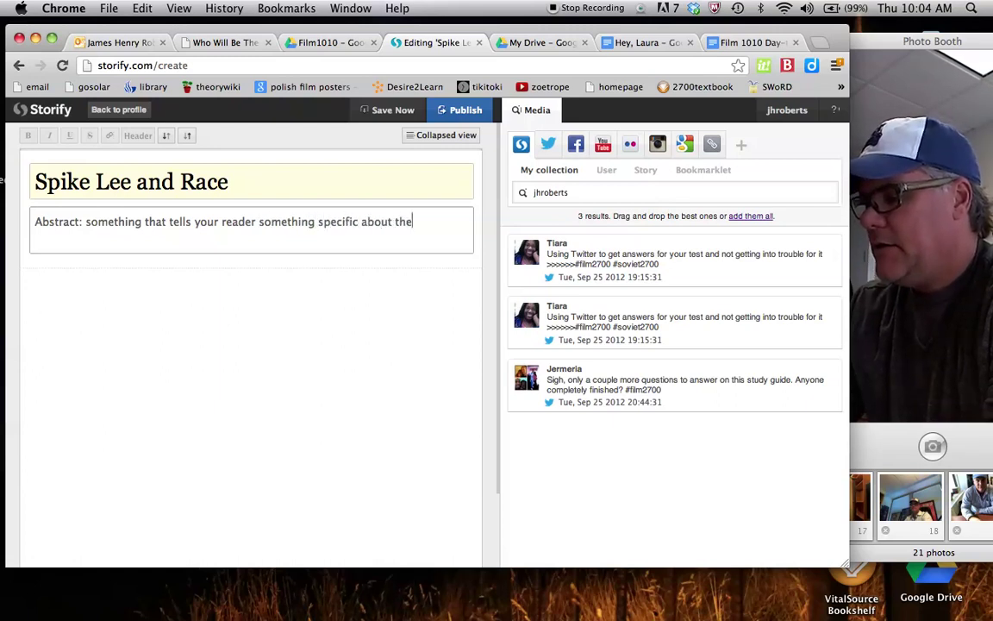
pyautogui.write(' project that follows.')
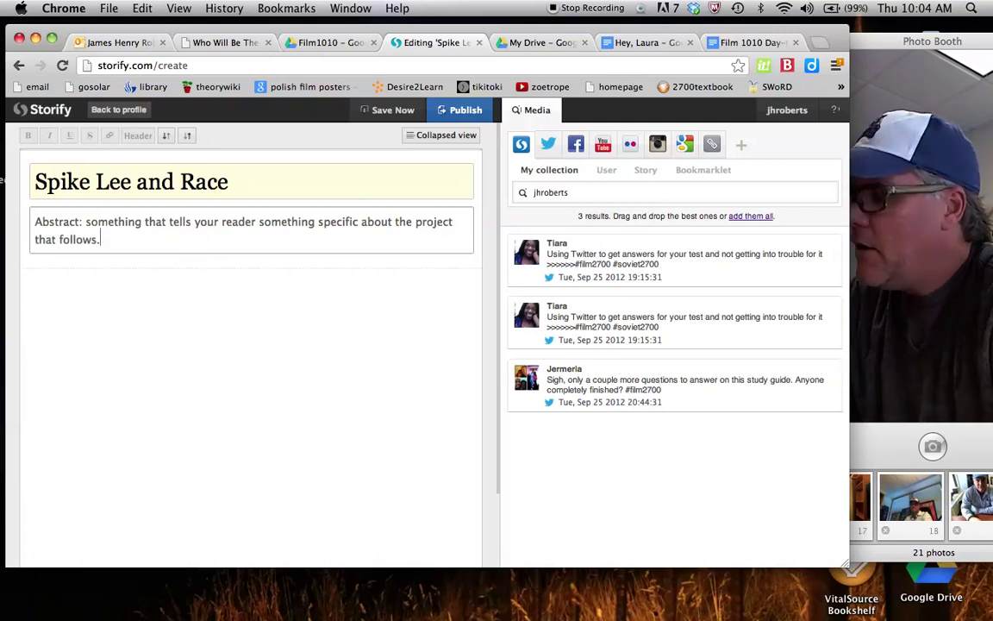
pyautogui.press('Return')
pyautogui.press('Return')
pyautogui.press('Return')
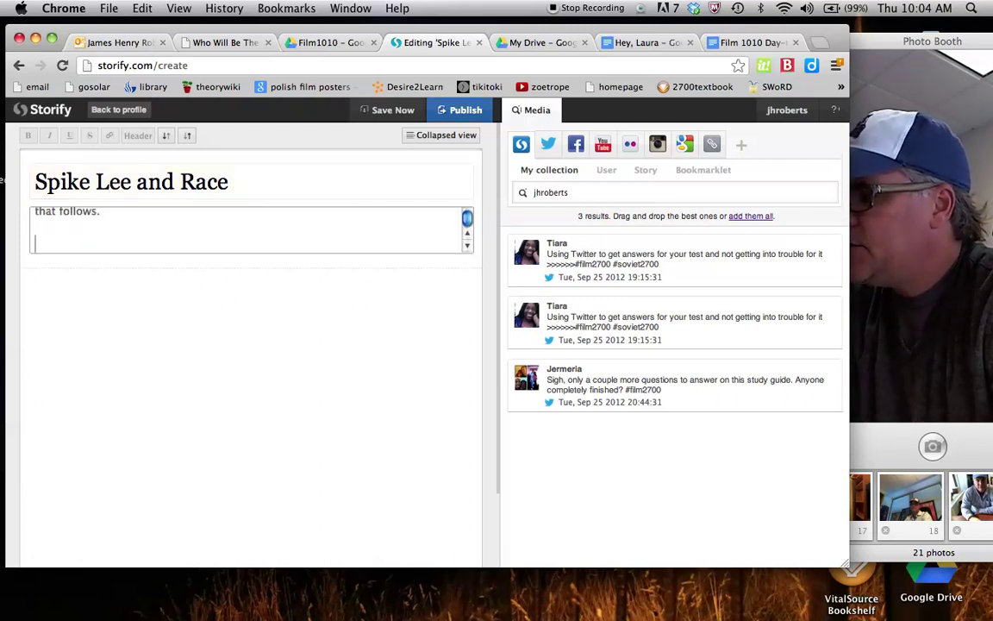
pyautogui.click(467, 233)
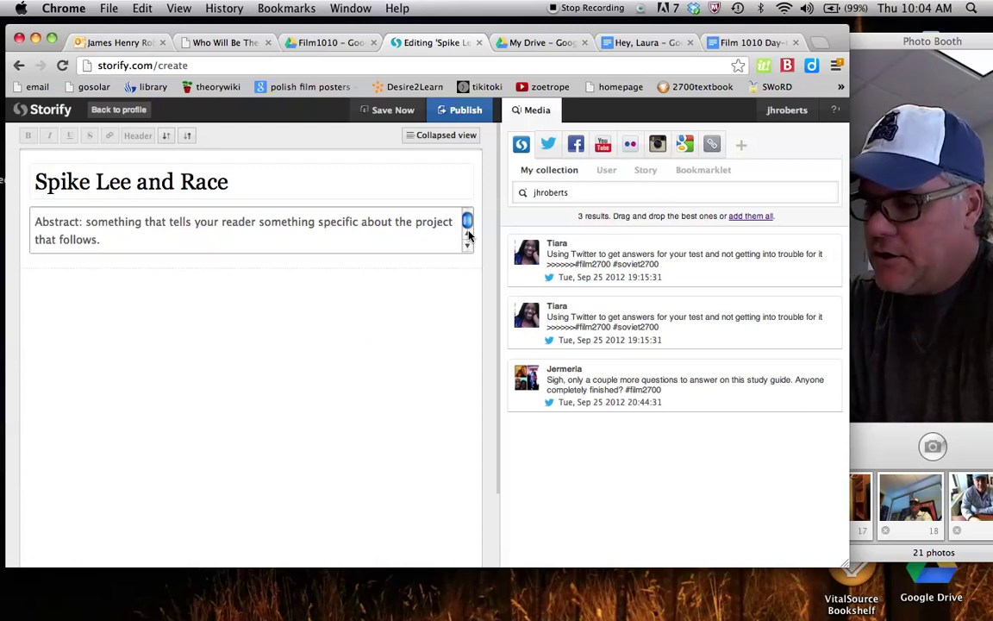
# Step: Write an introductory paragraph on Spike Lee's films and how he deals with race and representation
pyautogui.click(391, 308)
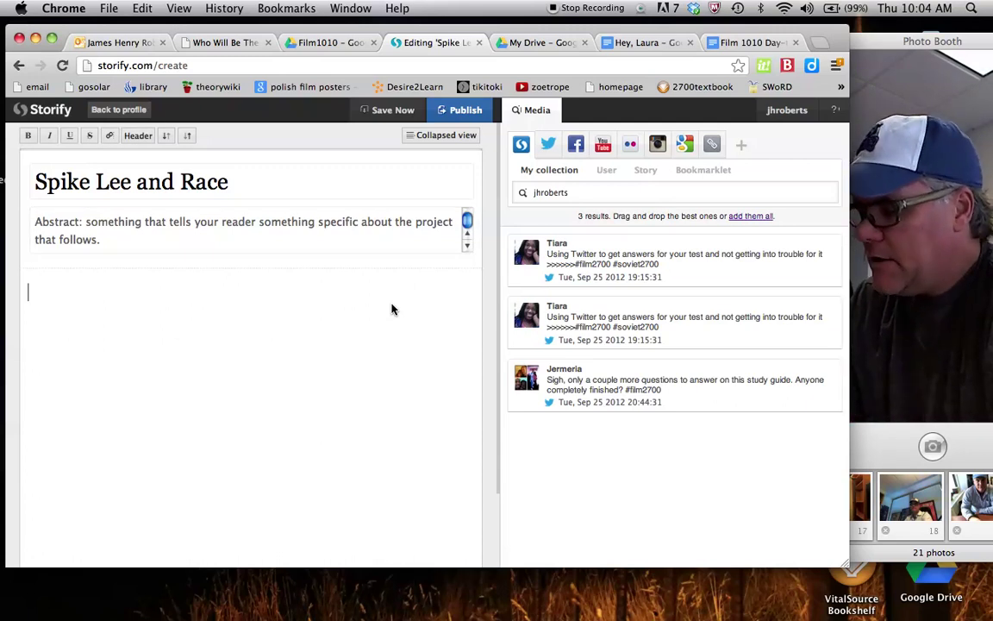
pyautogui.write('Writing')
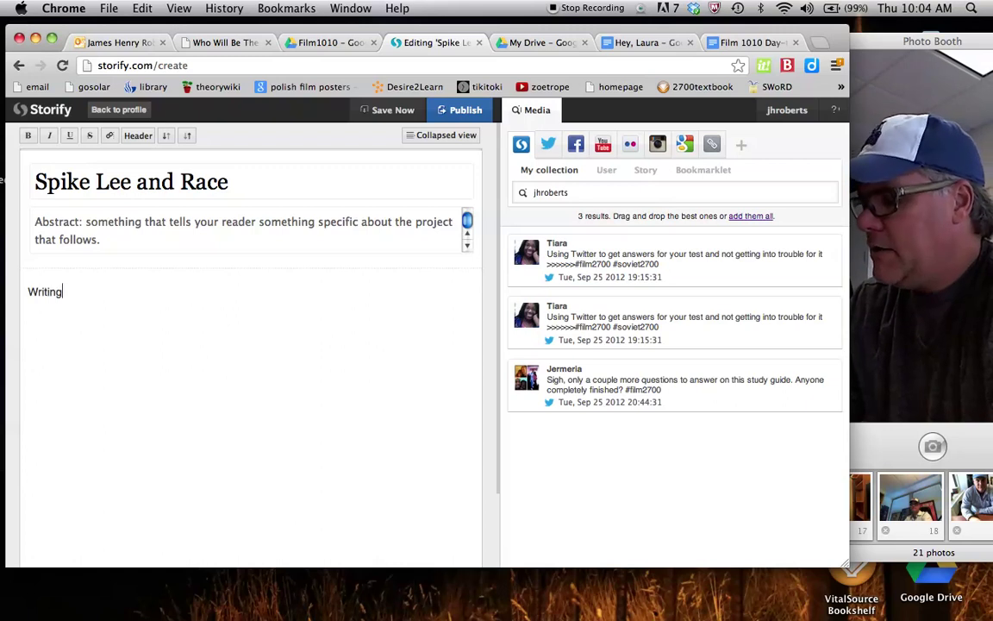
pyautogui.write(' some inter')
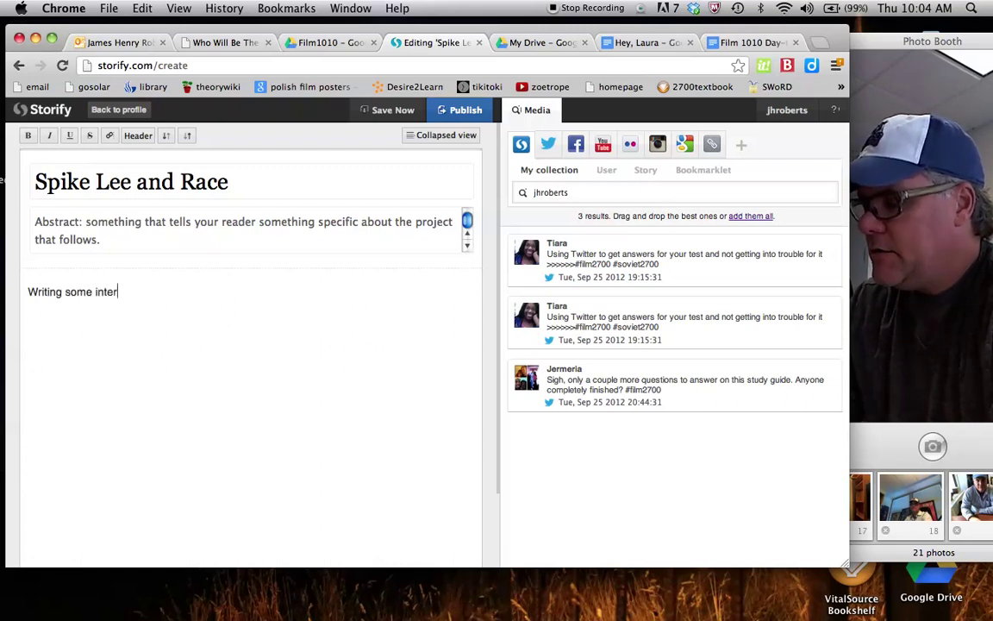
pyautogui.write('esting intr')
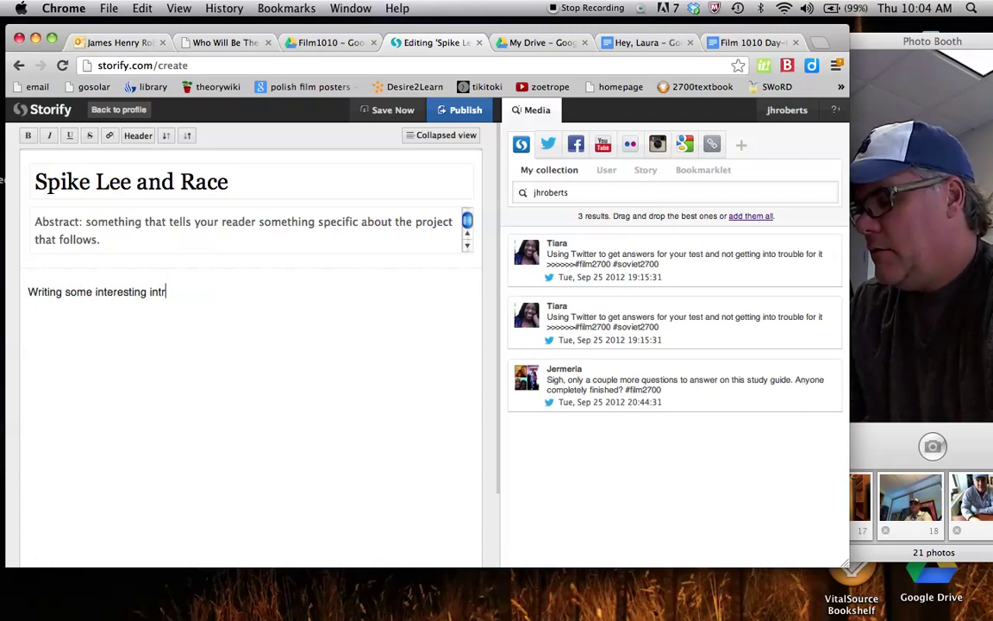
pyautogui.write('cudotry')
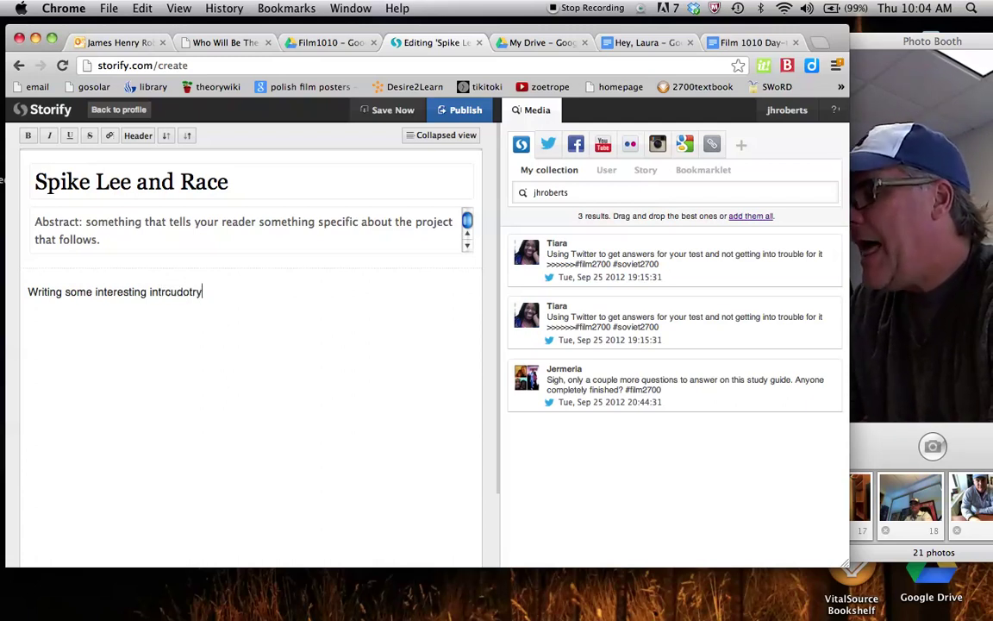
pyautogui.press('BackSpace')
pyautogui.press('BackSpace')
pyautogui.press('BackSpace')
pyautogui.press('BackSpace')
pyautogui.press('BackSpace')
pyautogui.press('BackSpace')
pyautogui.press('BackSpace')
pyautogui.write('odu')
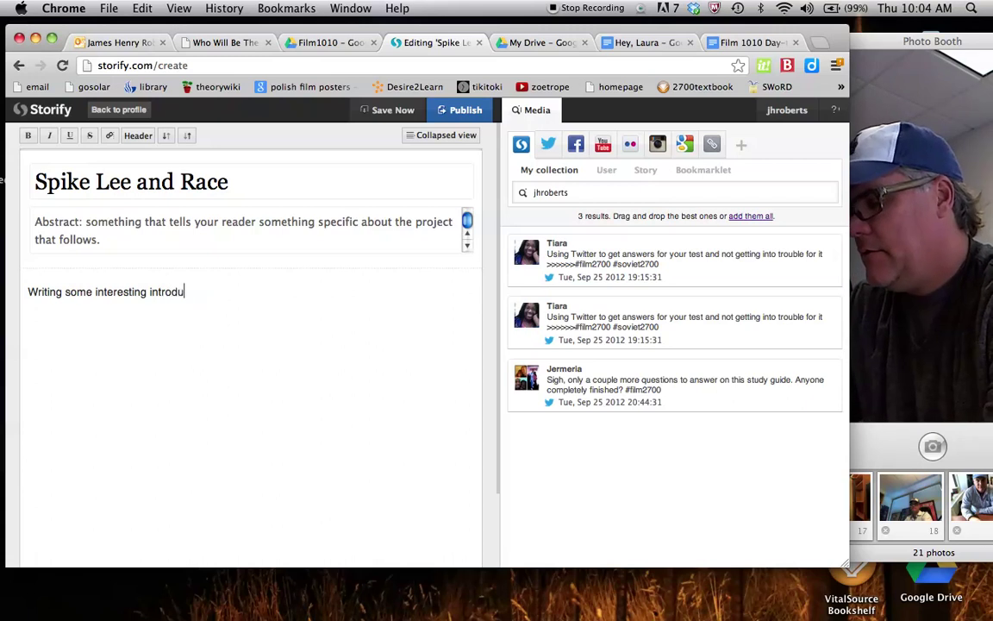
pyautogui.write('ctory infor')
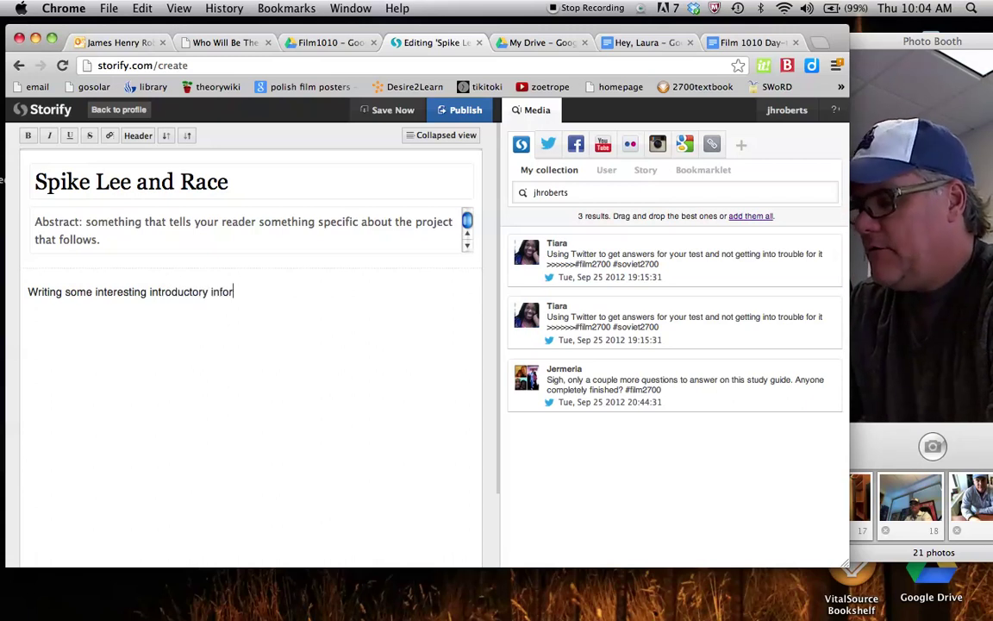
pyautogui.write('matino about Speike Le')
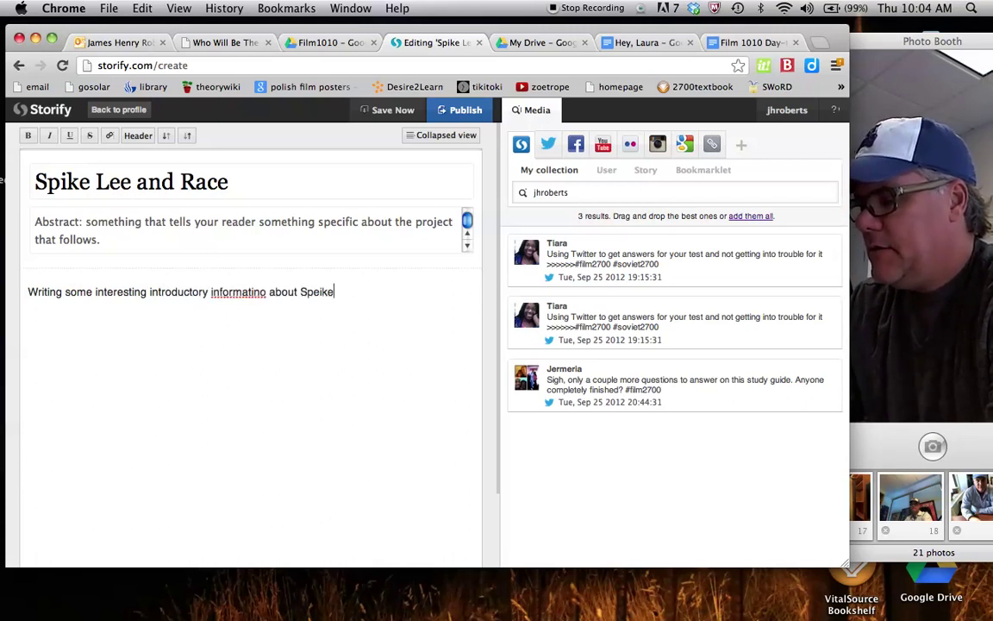
pyautogui.press('BackSpace')
pyautogui.press('BackSpace')
pyautogui.press('BackSpace')
pyautogui.press('BackSpace')
pyautogui.press('BackSpace')
pyautogui.press('BackSpace')
pyautogui.press('BackSpace')
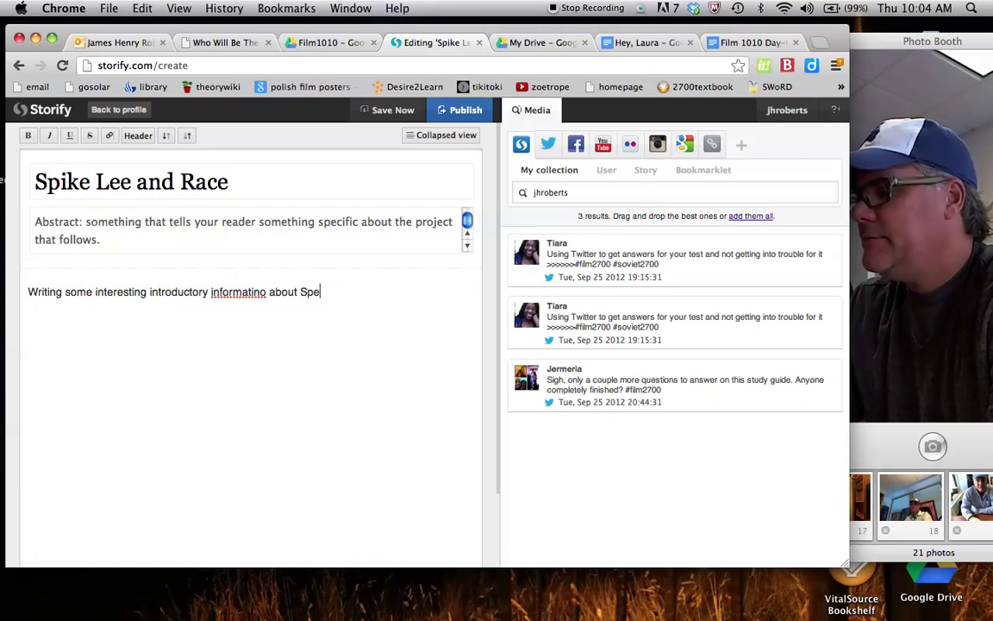
pyautogui.write('ike Lee ')
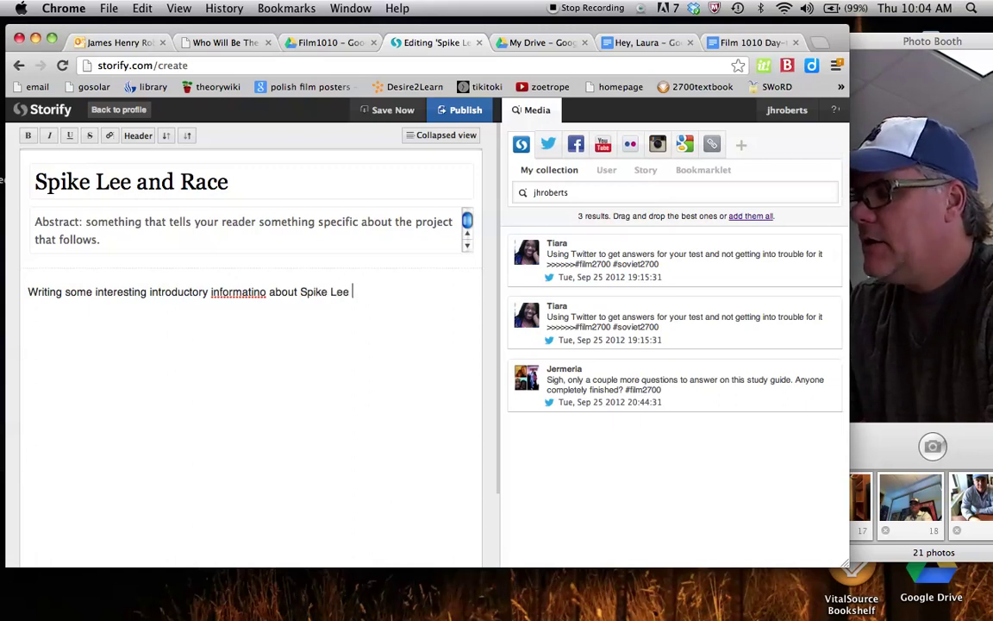
pyautogui.write("'s f")
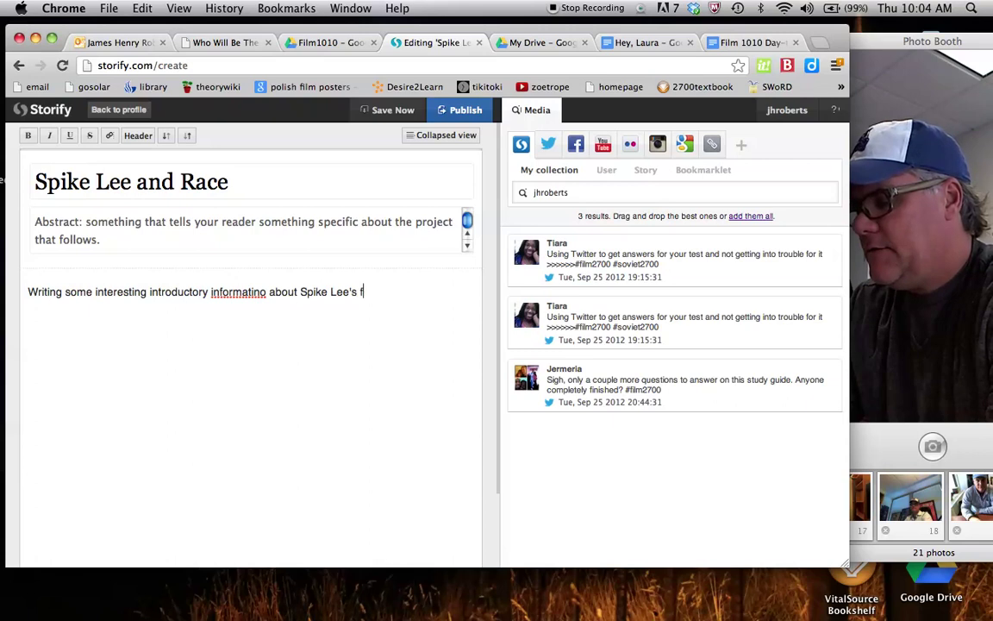
pyautogui.write('ilms and t')
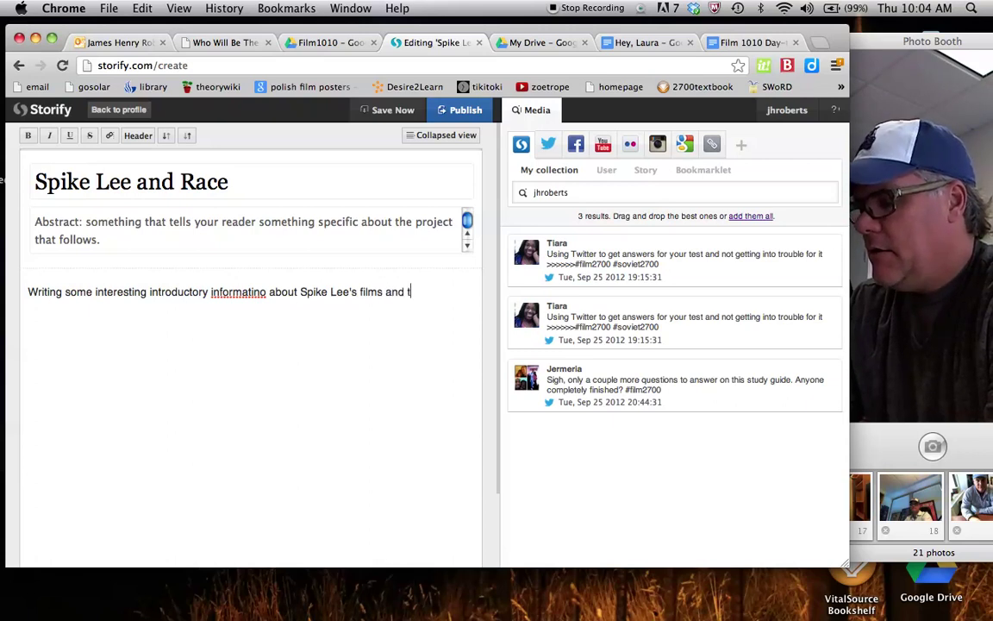
pyautogui.write('he ways that he ')
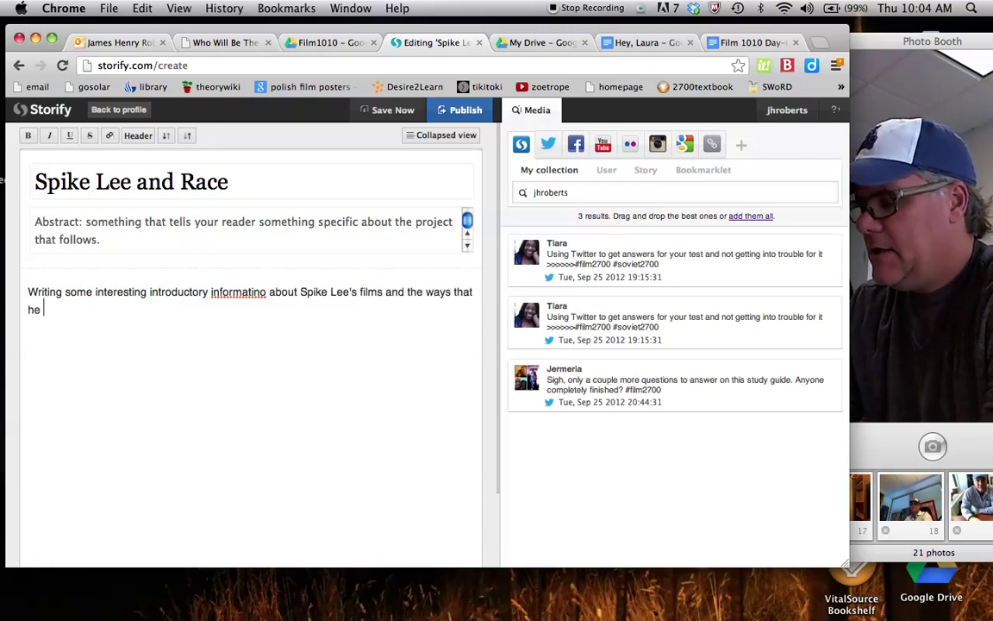
pyautogui.write('deals with')
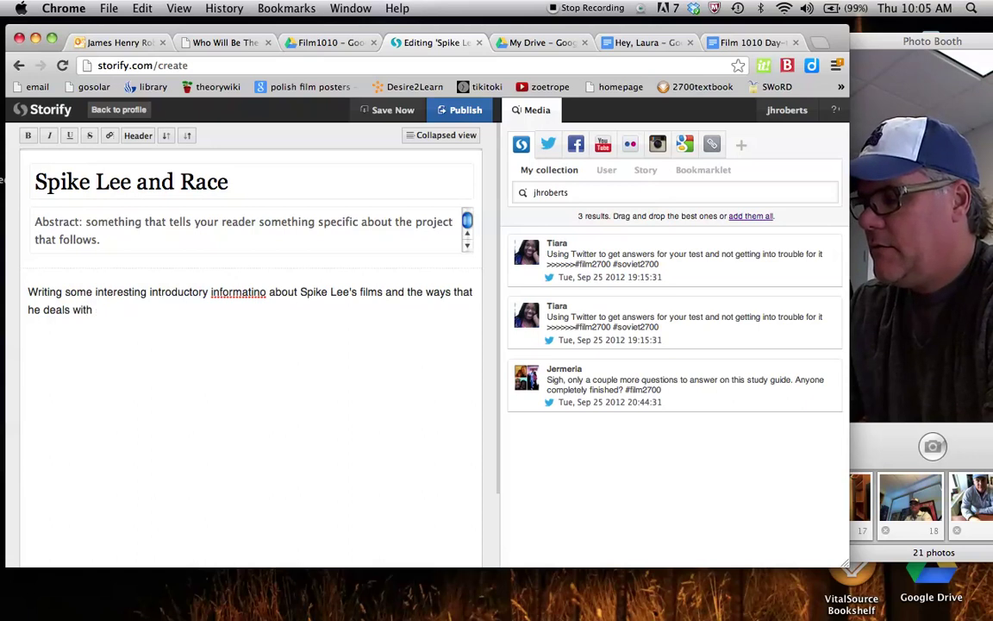
pyautogui.write(' race and repres')
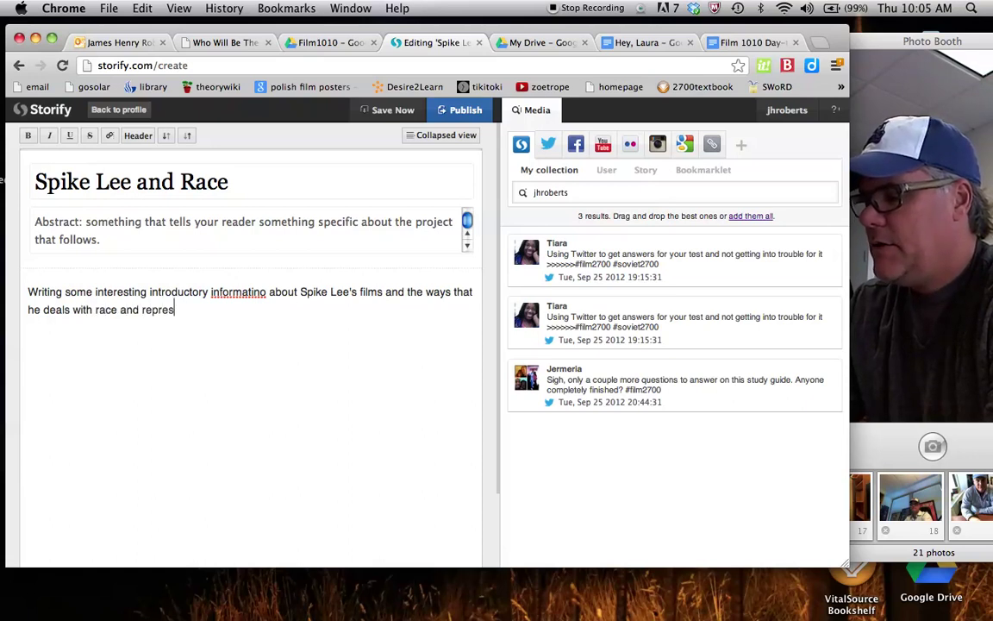
pyautogui.write('ecntional')
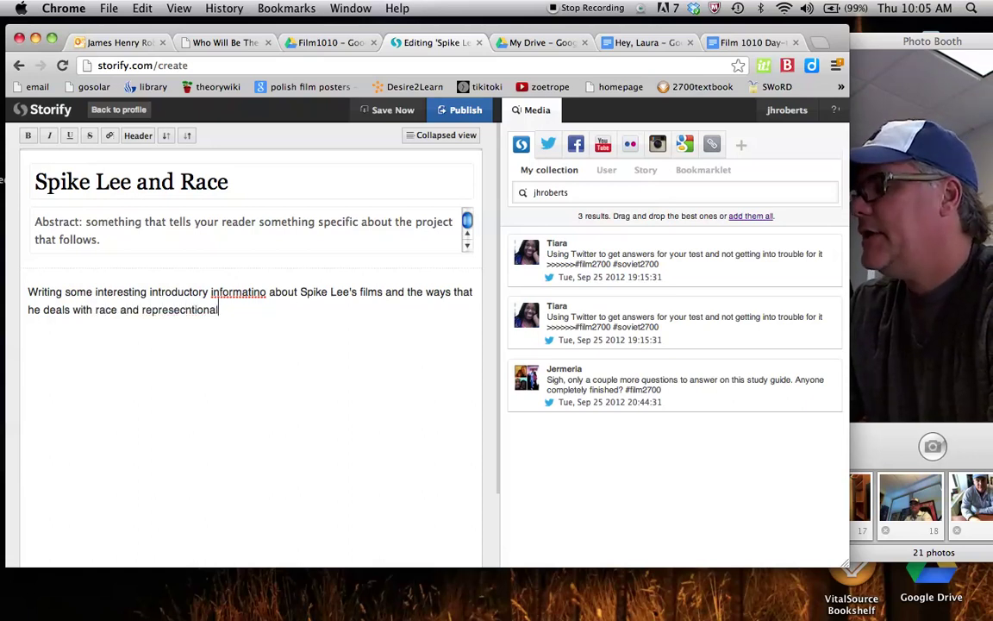
pyautogui.press('BackSpace')
pyautogui.press('BackSpace')
pyautogui.press('BackSpace')
pyautogui.press('BackSpace')
pyautogui.press('BackSpace')
pyautogui.press('BackSpace')
pyautogui.press('BackSpace')
pyautogui.press('BackSpace')
pyautogui.write('ntation.')
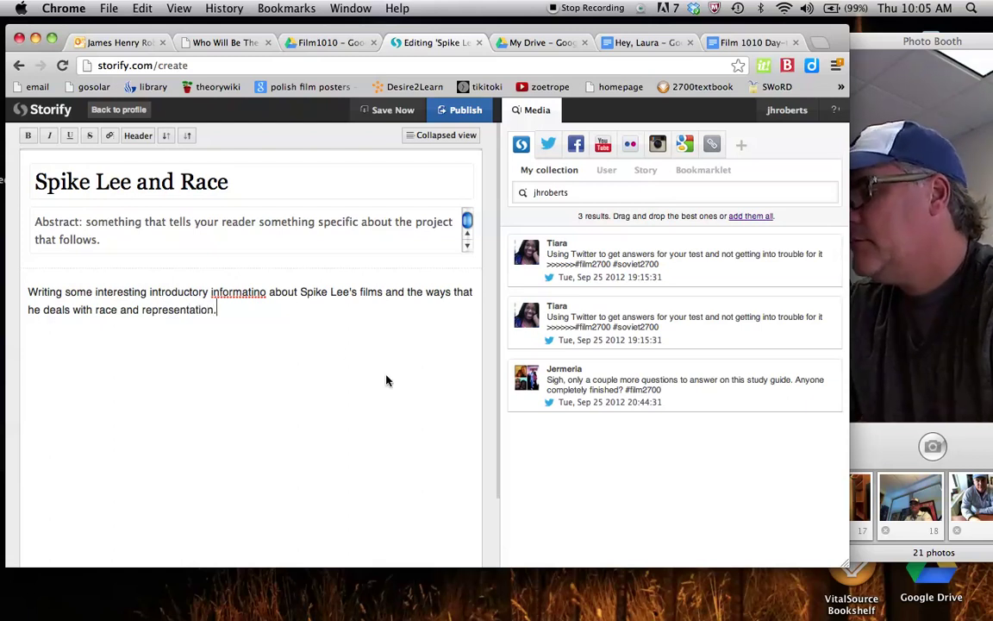
# Step: Correct the typo 'informatino' to 'information' in the intro paragraph
pyautogui.click(264, 293)
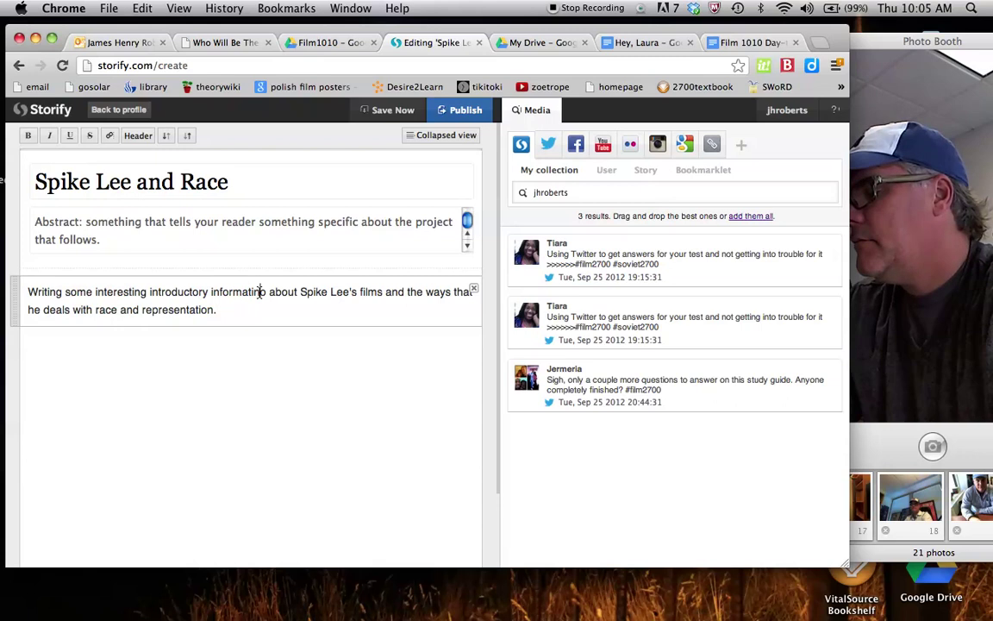
pyautogui.press('BackSpace')
pyautogui.press('BackSpace')
pyautogui.write('on')
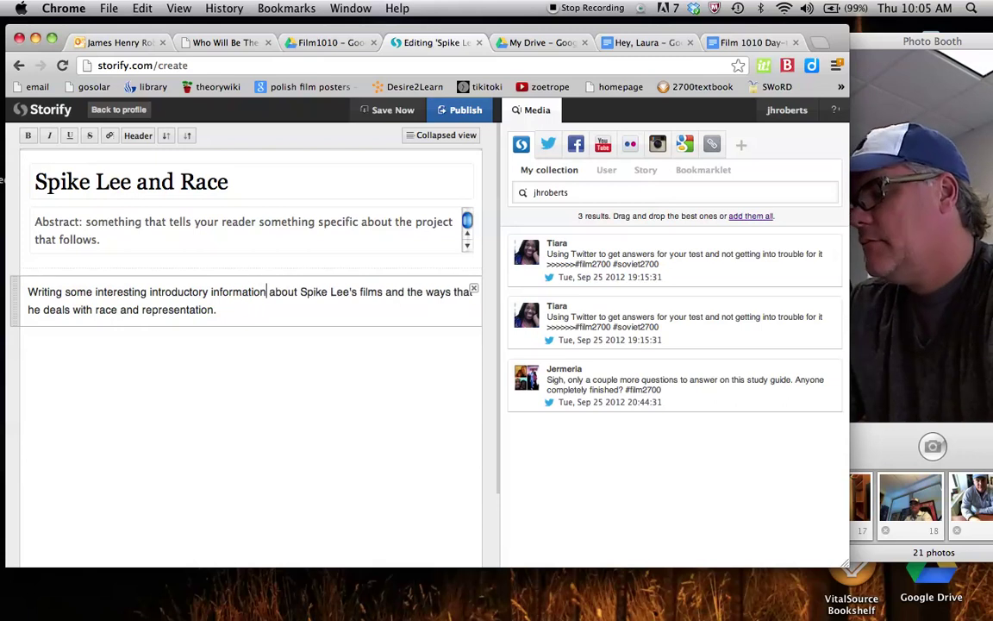
pyautogui.click(238, 314)
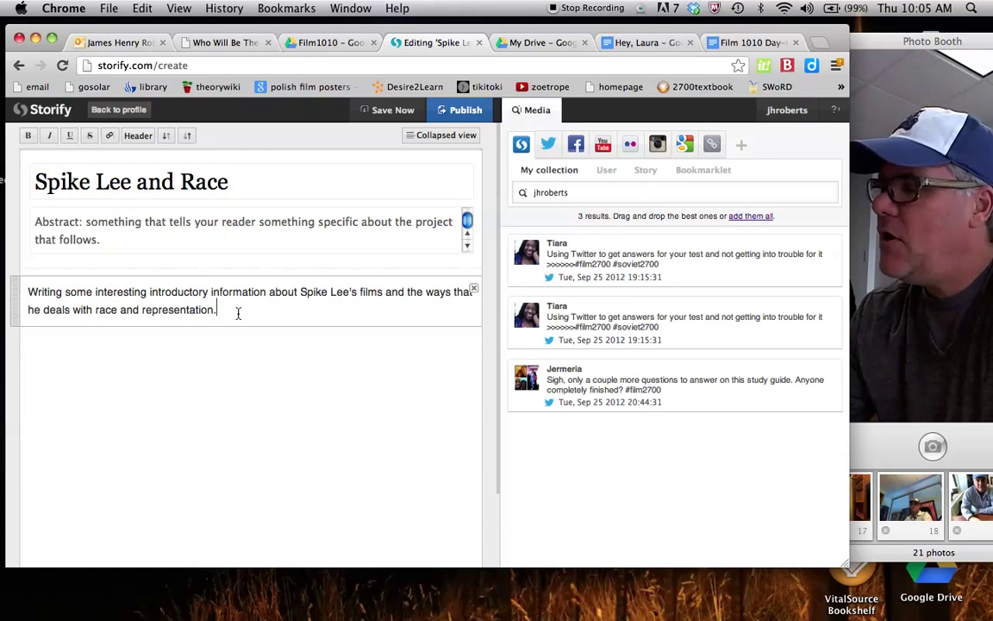
# Step: Search Twitter in the media panel for 'spike lee'
pyautogui.click(547, 148)
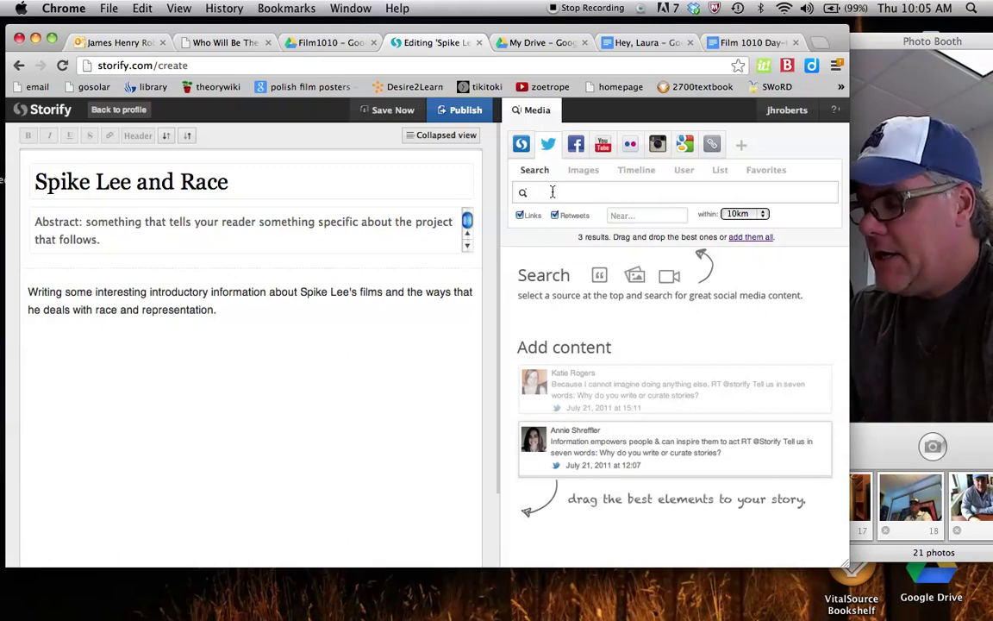
pyautogui.write('spike lee')
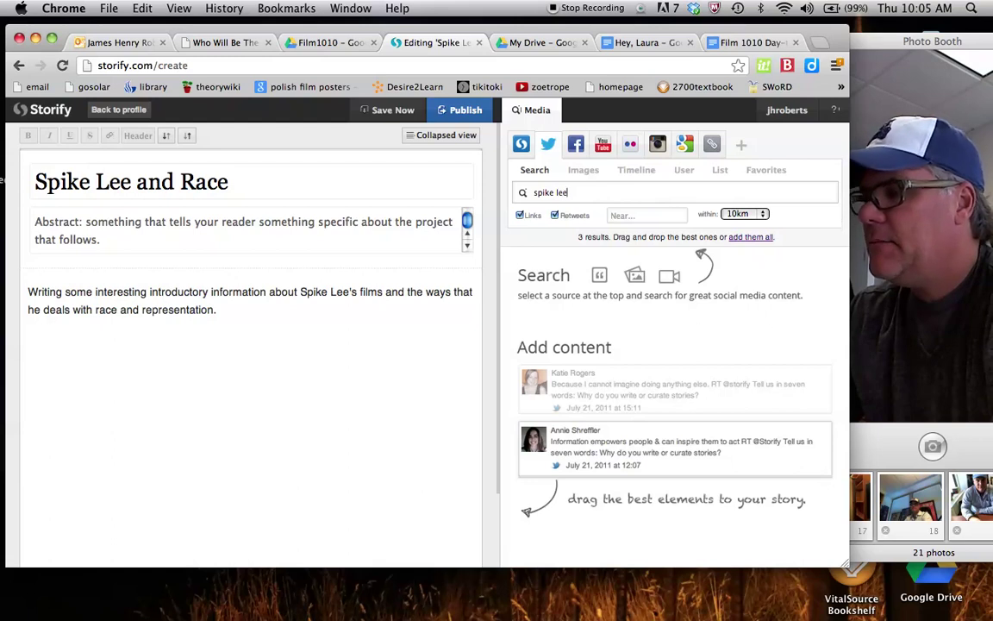
pyautogui.press('Return')
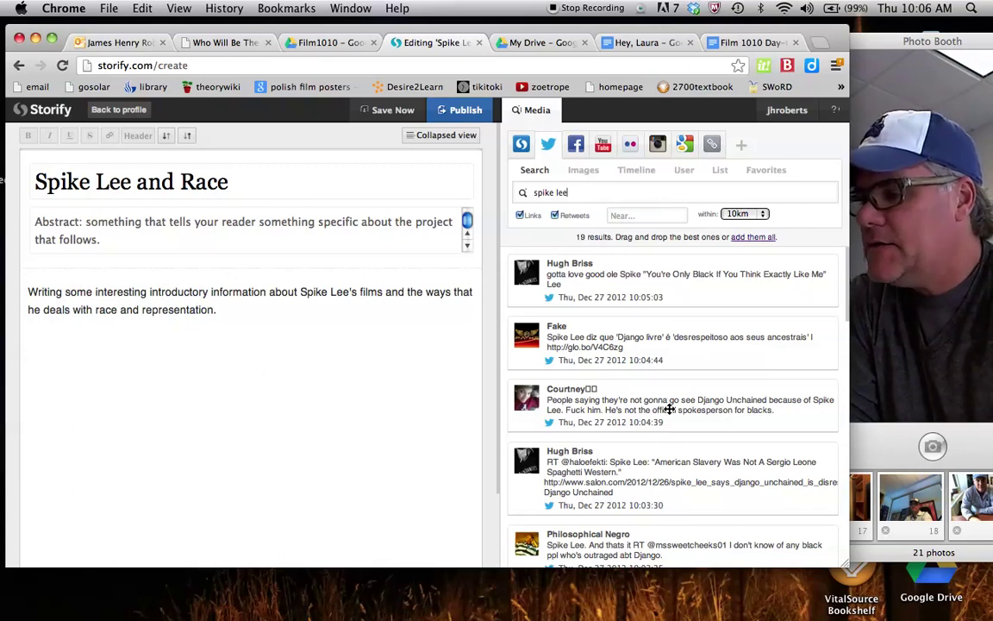
# Step: Add the tweet quoting Spike Lee calling Tarantino's 'Django Unchained' disrespectful below the introduction
pyautogui.scroll(-1, 670, 409)
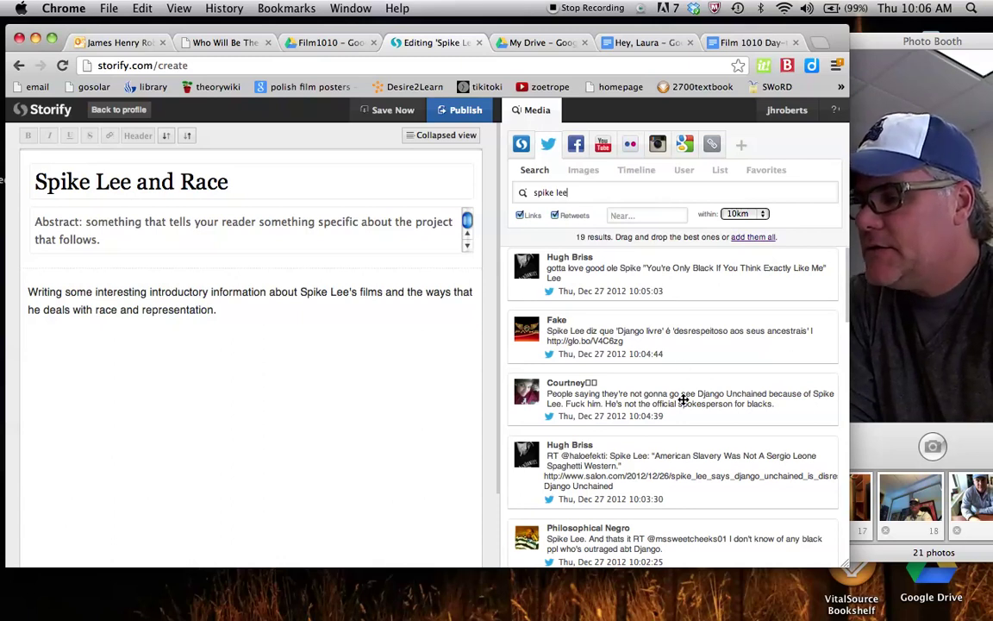
pyautogui.scroll(-5, 683, 399)
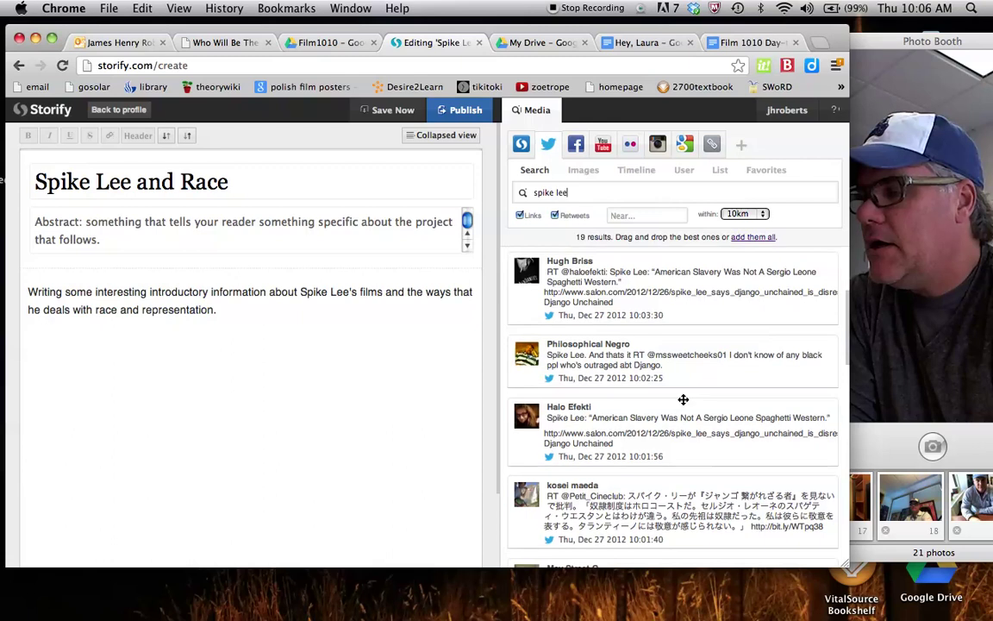
pyautogui.scroll(-5, 683, 399)
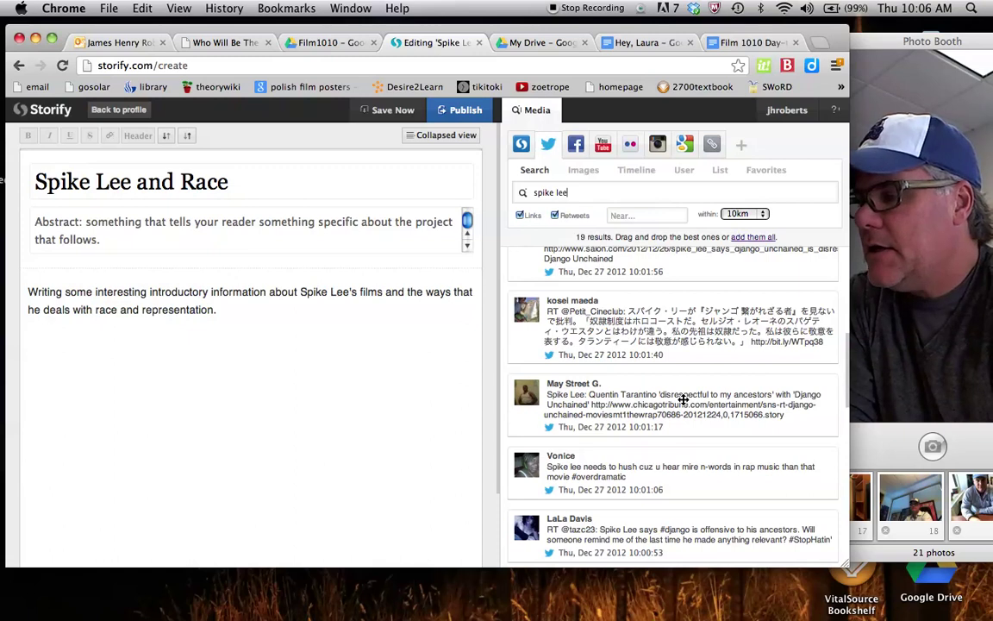
pyautogui.moveTo(682, 399); pyautogui.dragTo(283, 418)
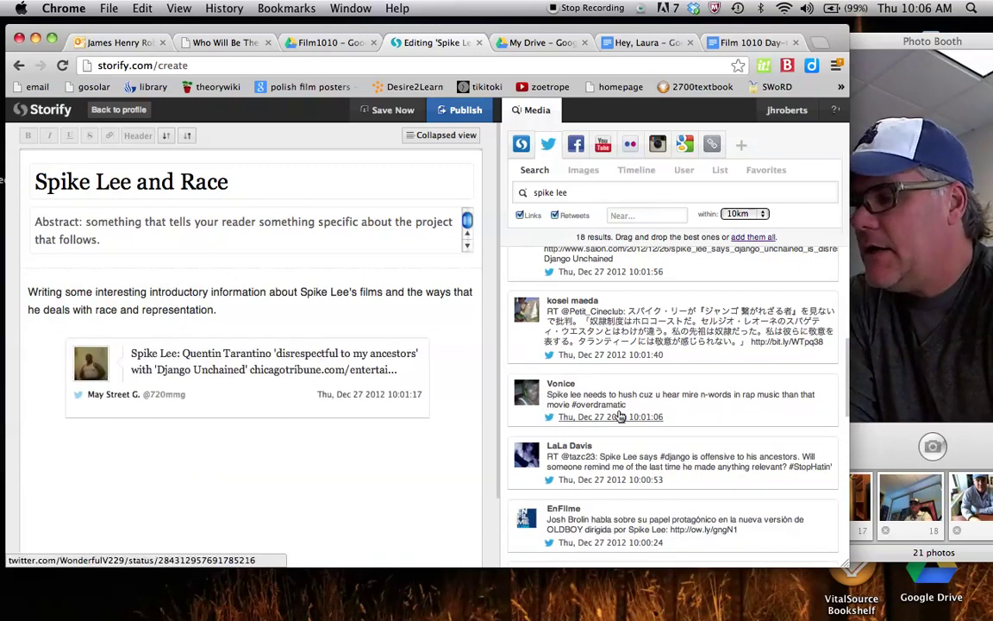
# Step: Add the #django 'offensive' tweet below the Tarantino tweet
pyautogui.moveTo(647, 448); pyautogui.dragTo(317, 474)
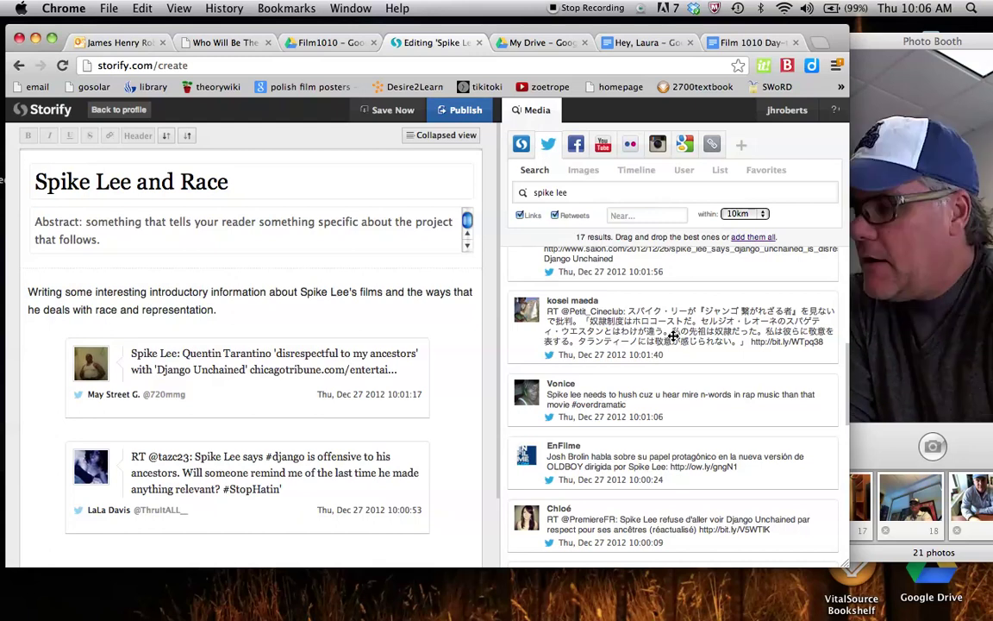
pyautogui.scroll(-5, 674, 335)
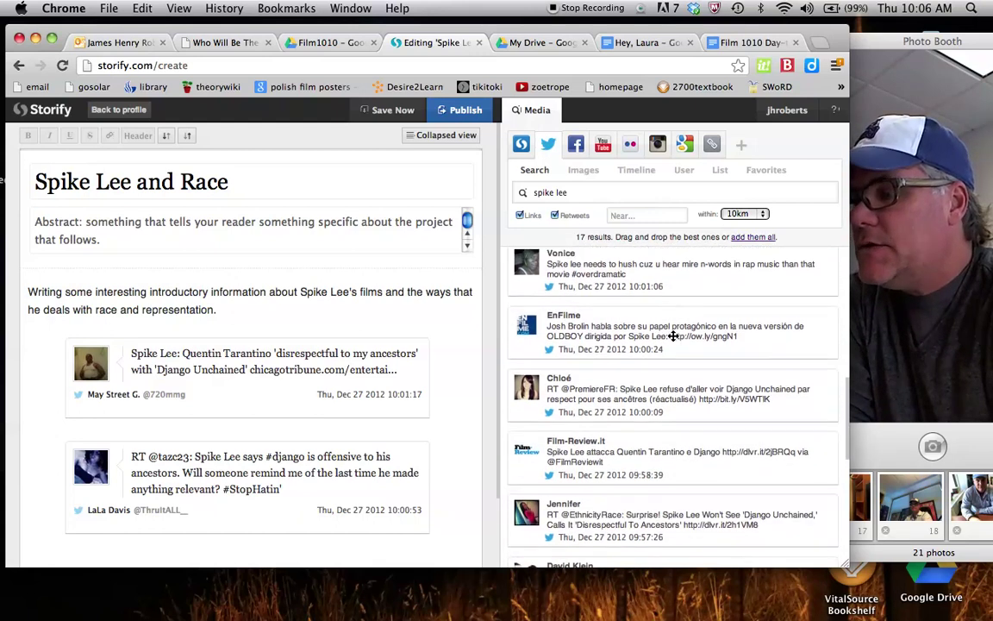
pyautogui.scroll(-5, 674, 335)
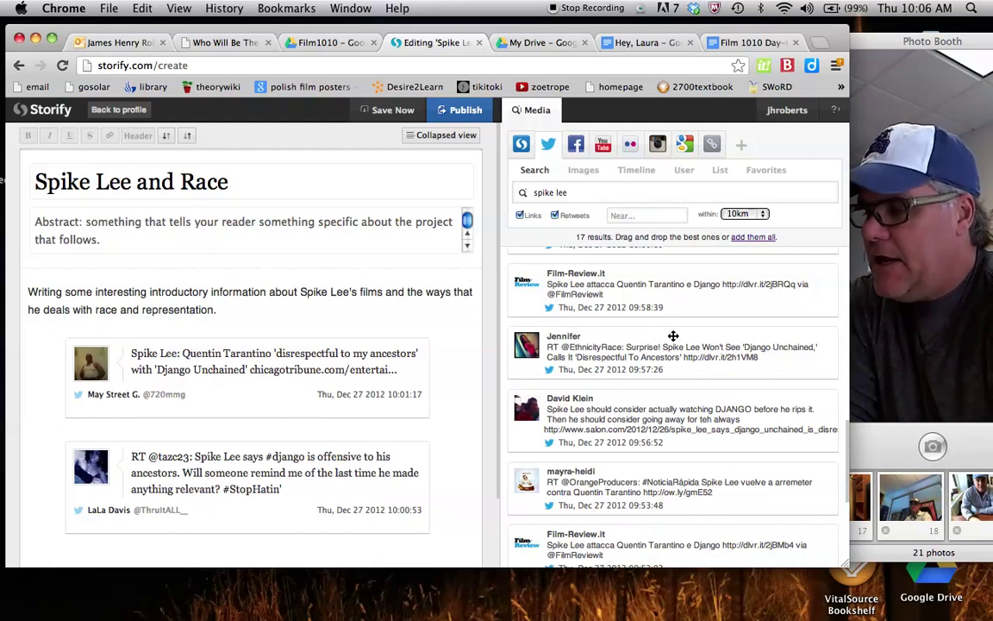
pyautogui.scroll(-5, 673, 335)
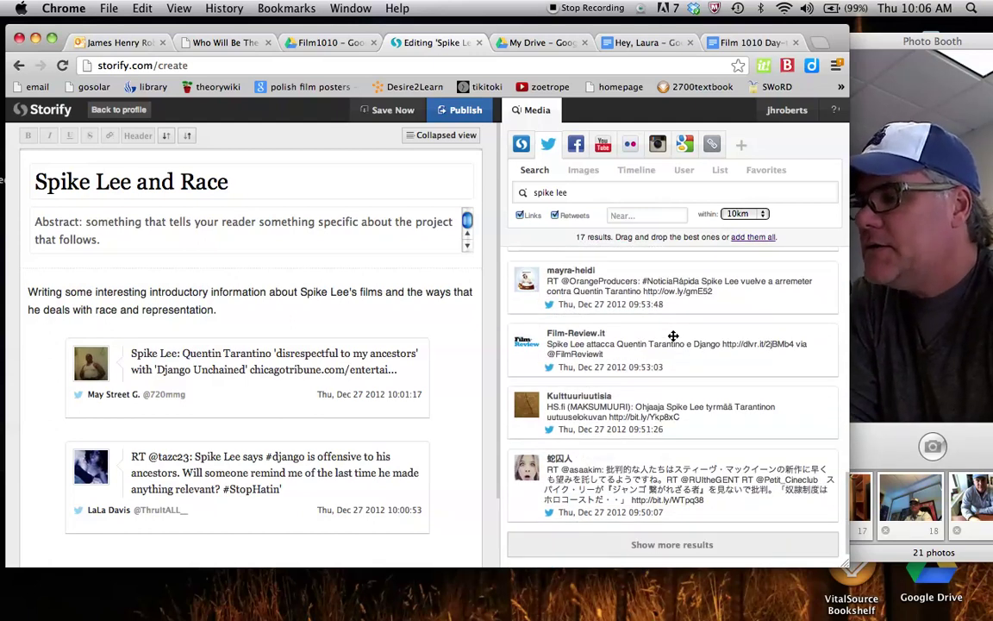
pyautogui.scroll(-1, 673, 336)
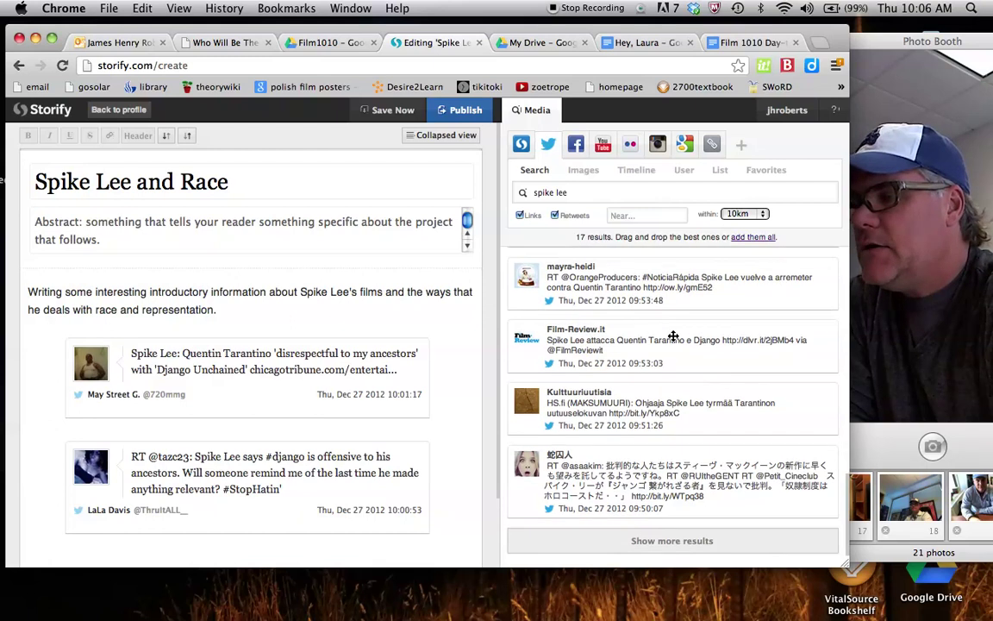
# Step: Load more results and insert the 'Why Spike Lee Refuses to See It' tweet between story tweets
pyautogui.click(684, 543)
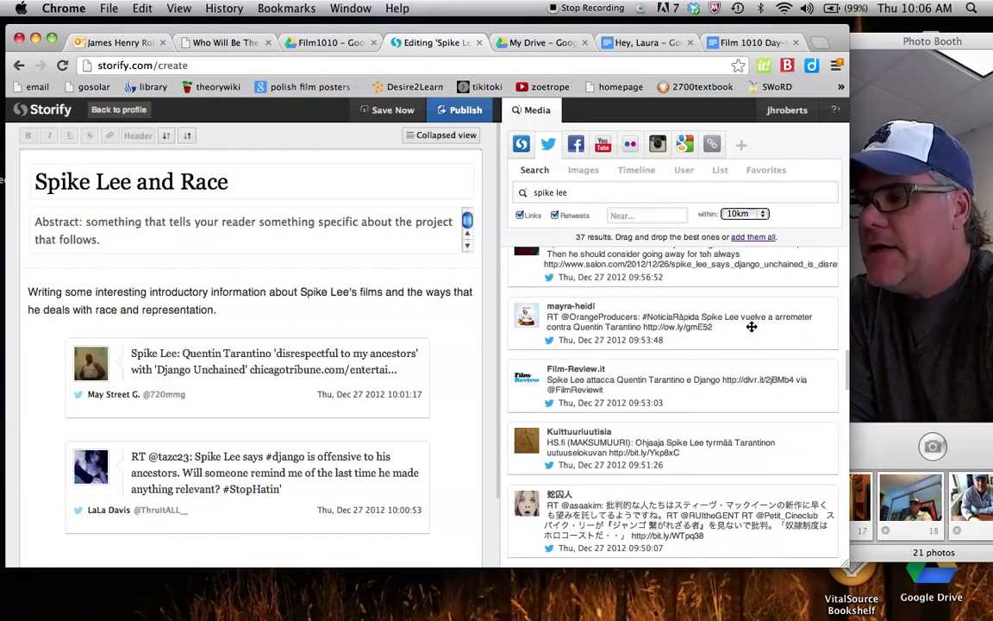
pyautogui.scroll(-6, 751, 326)
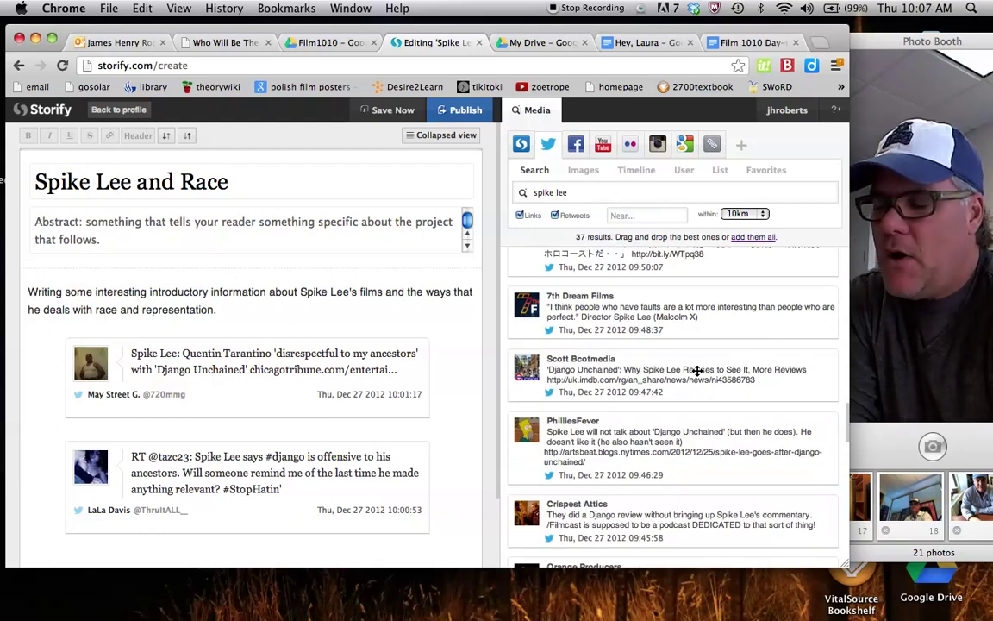
pyautogui.moveTo(697, 369); pyautogui.dragTo(348, 442)
pyautogui.scroll(-3, 349, 442)
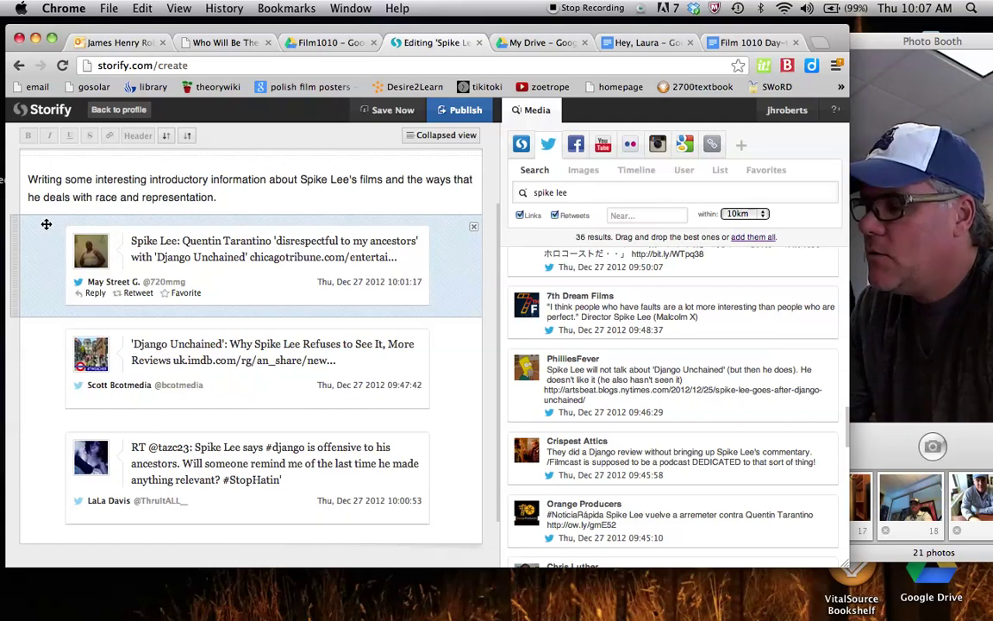
pyautogui.click(57, 313)
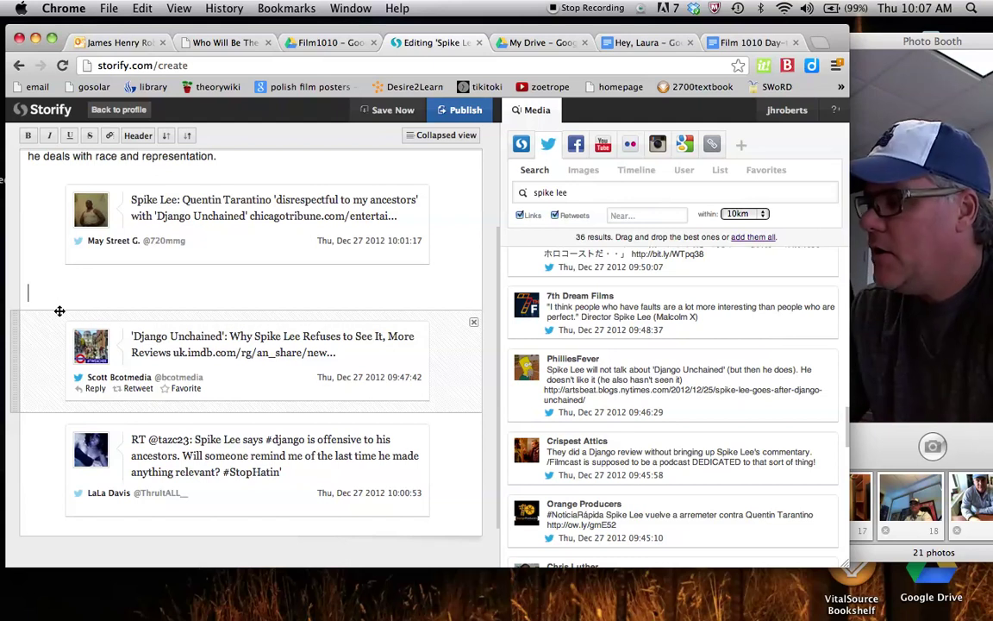
# Step: Write a guiding paragraph saying the author's words will direct readers through the culled social media
pyautogui.write('Here ')
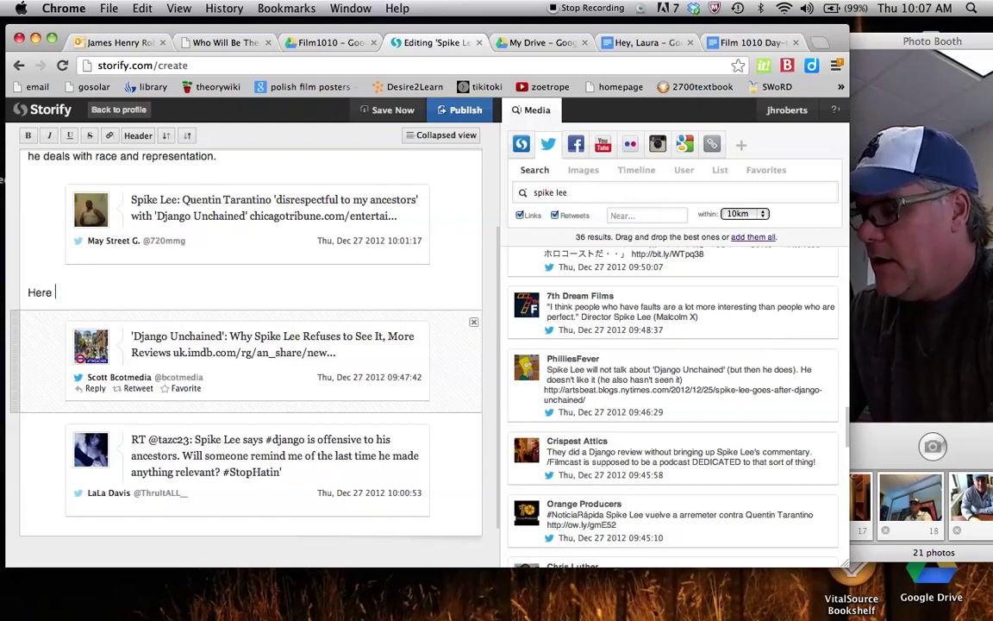
pyautogui.write('i need to incl')
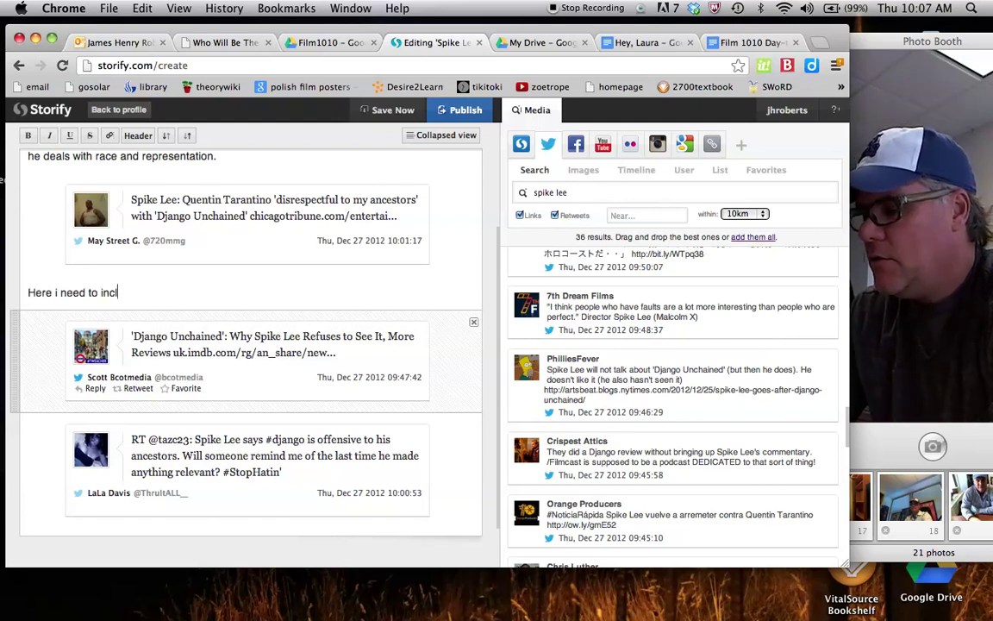
pyautogui.write('ude a bunch of')
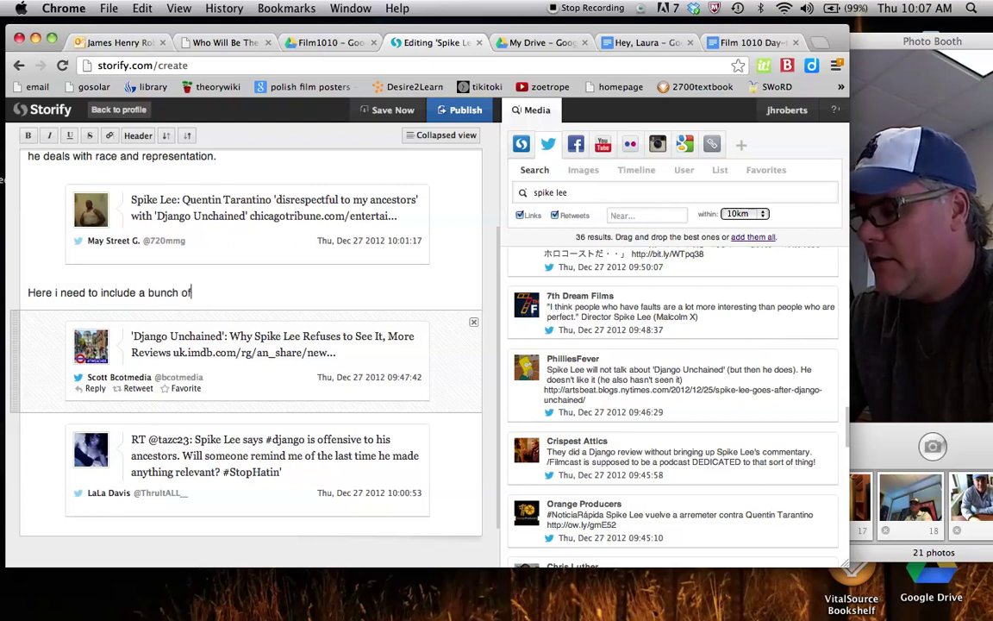
pyautogui.write(' my own wor')
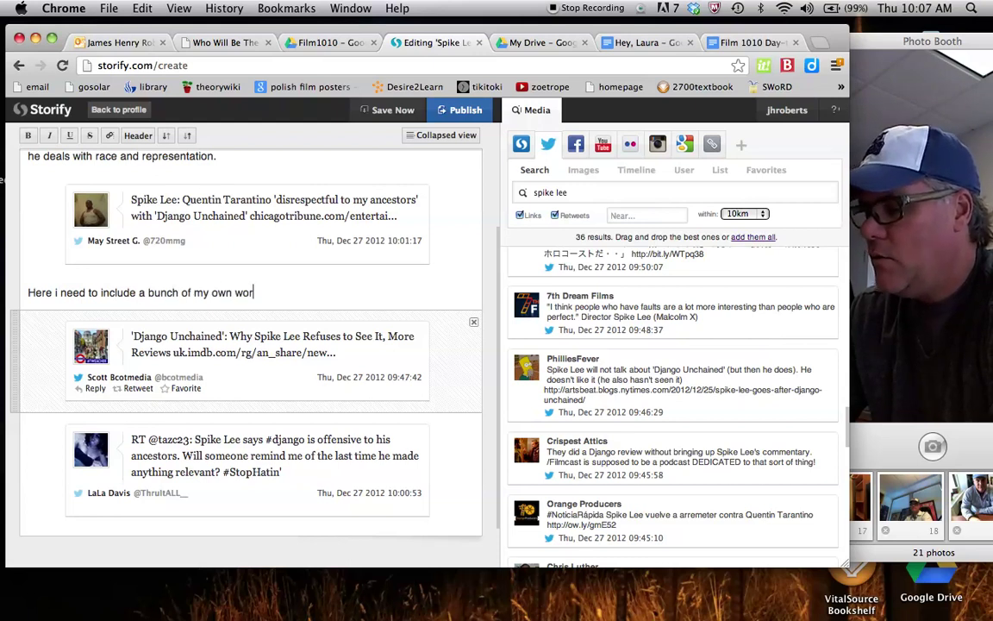
pyautogui.write('ds thaat directr th')
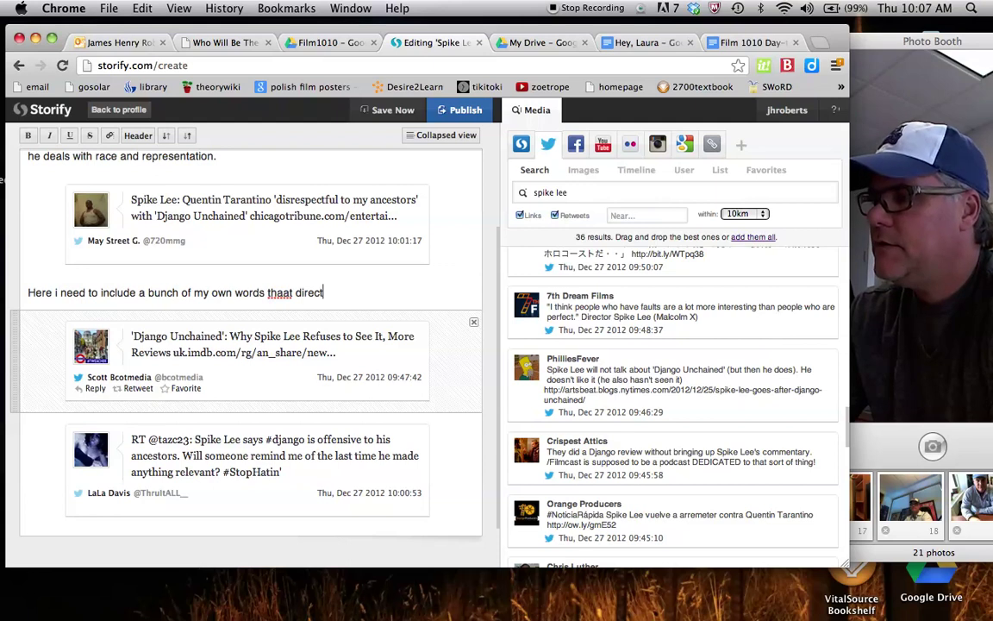
pyautogui.press('BackSpace')
pyautogui.press('BackSpace')
pyautogui.press('BackSpace')
pyautogui.press('BackSpace')
pyautogui.press('BackSpace')
pyautogui.press('BackSpace')
pyautogui.press('BackSpace')
pyautogui.press('BackSpace')
pyautogui.press('BackSpace')
pyautogui.press('BackSpace')
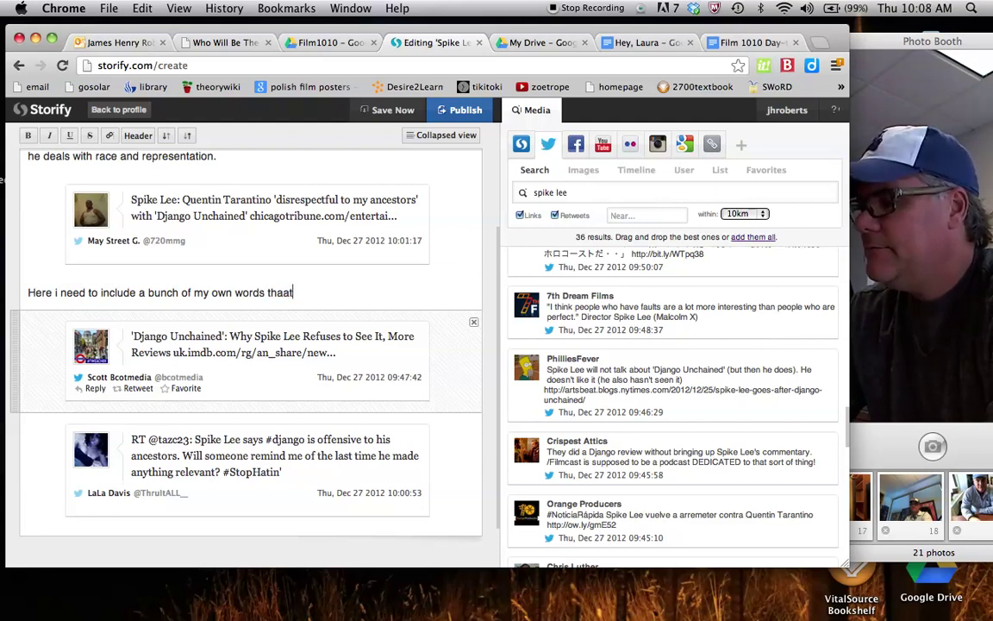
pyautogui.write('direct th')
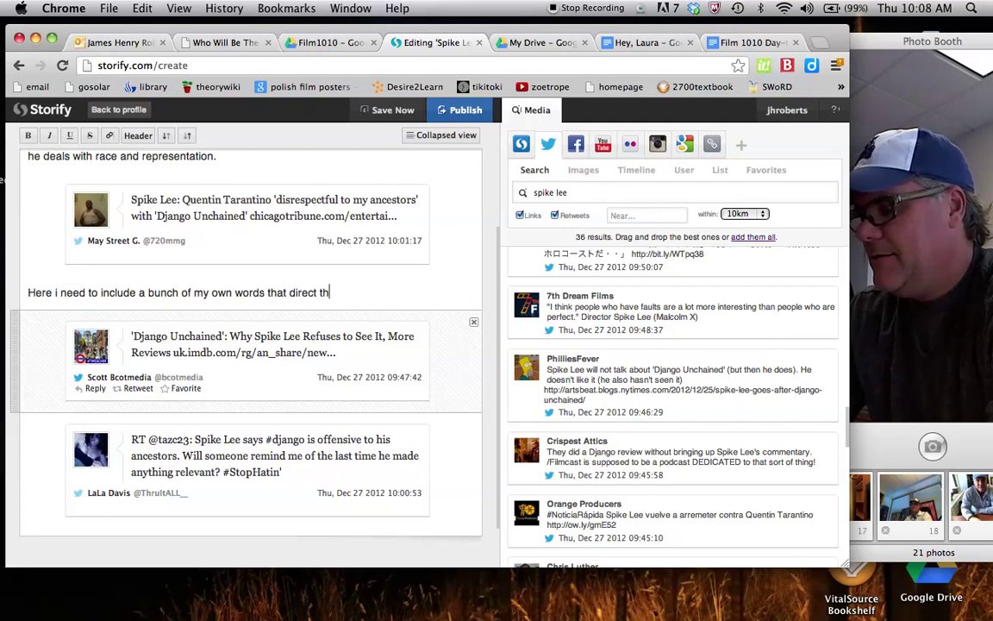
pyautogui.write('e reader through ')
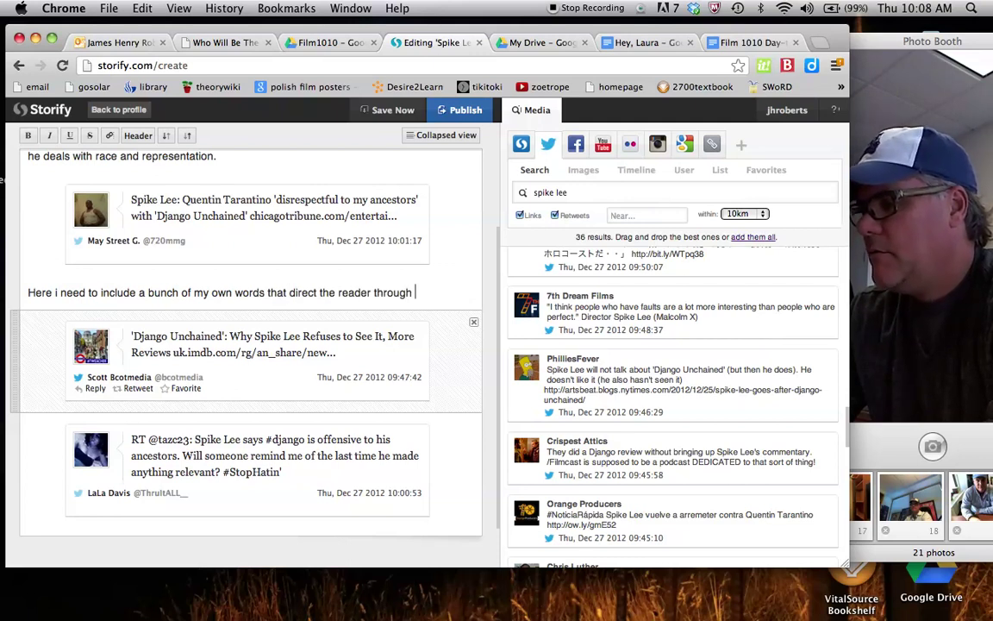
pyautogui.write('the social medi')
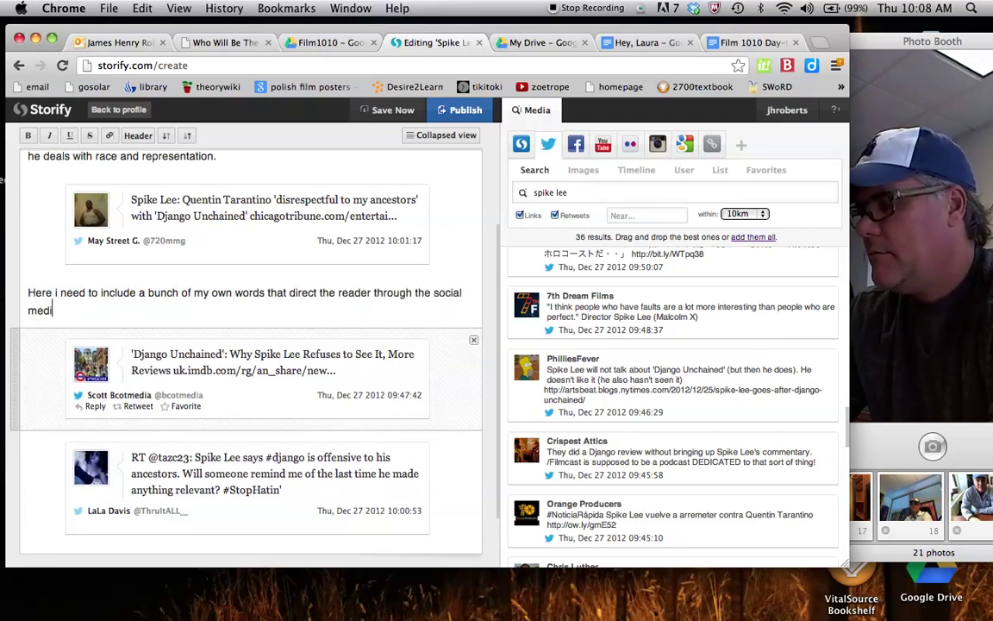
pyautogui.write('a that I have culled.')
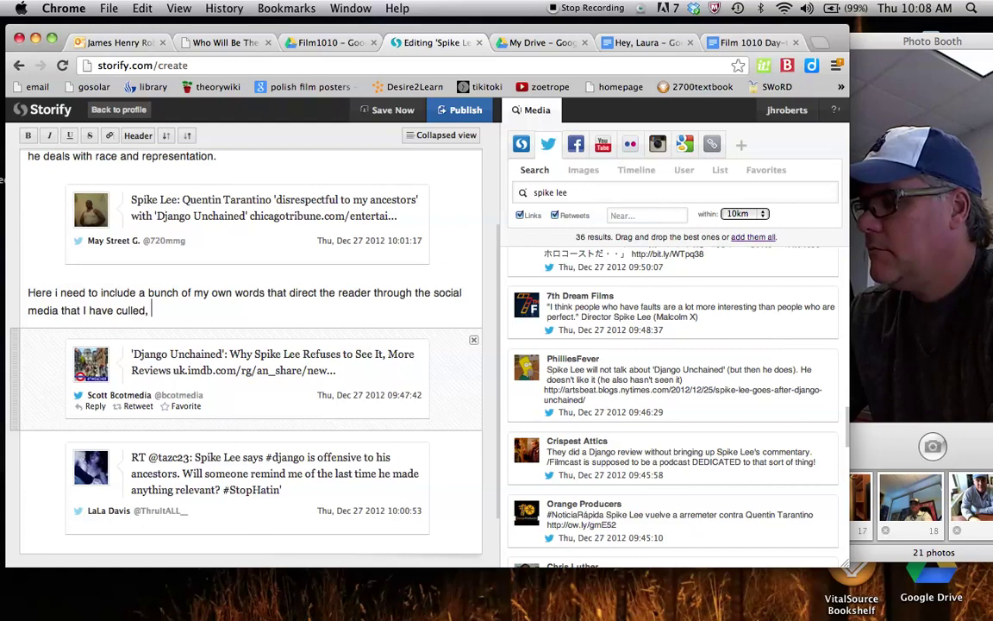
pyautogui.write(' telling them ')
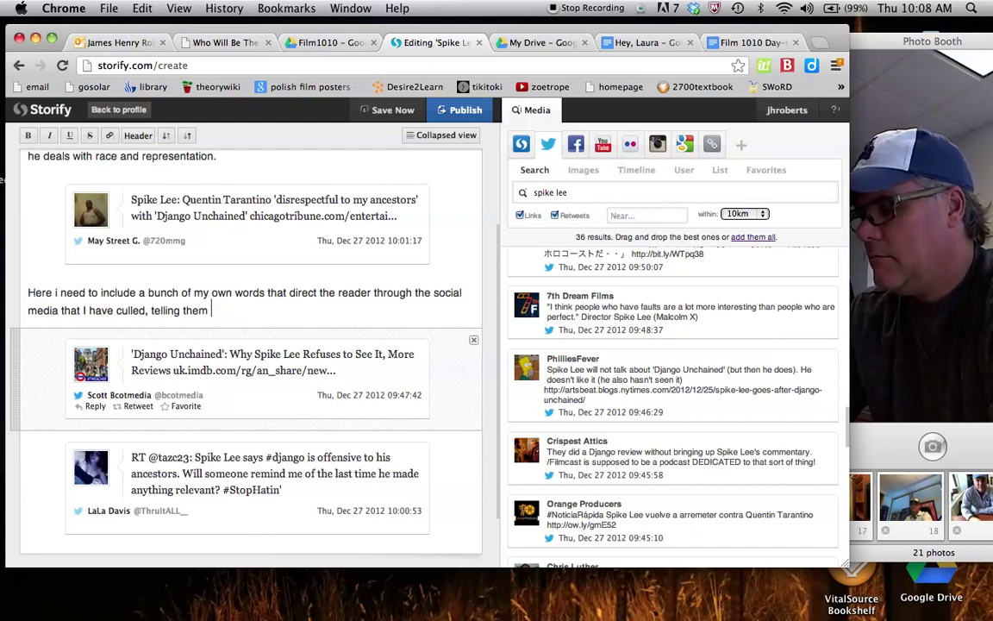
pyautogui.write("'how' to ")
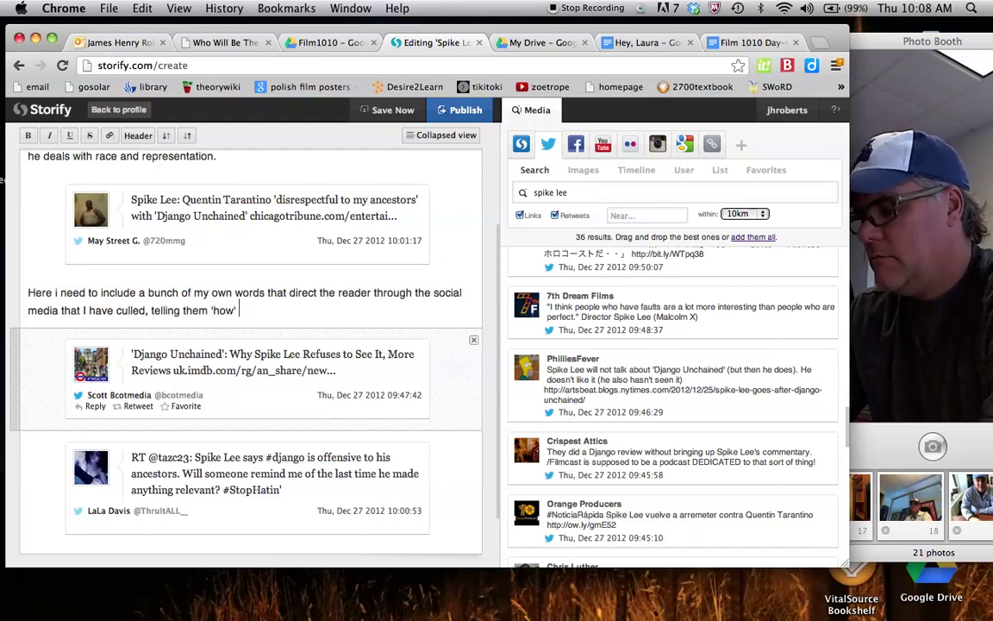
pyautogui.write('read the m')
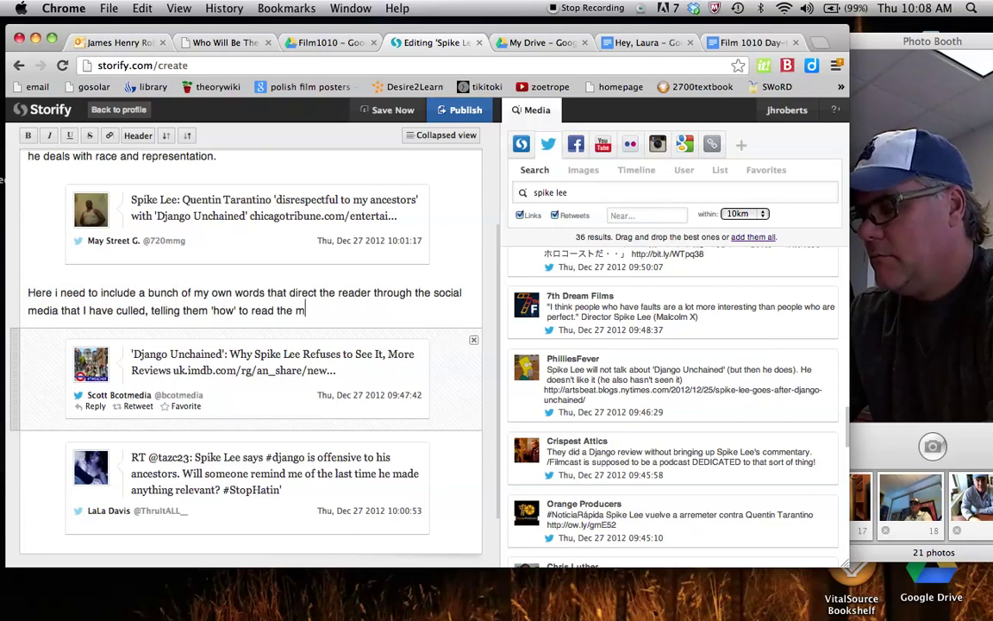
pyautogui.write('aterial,')
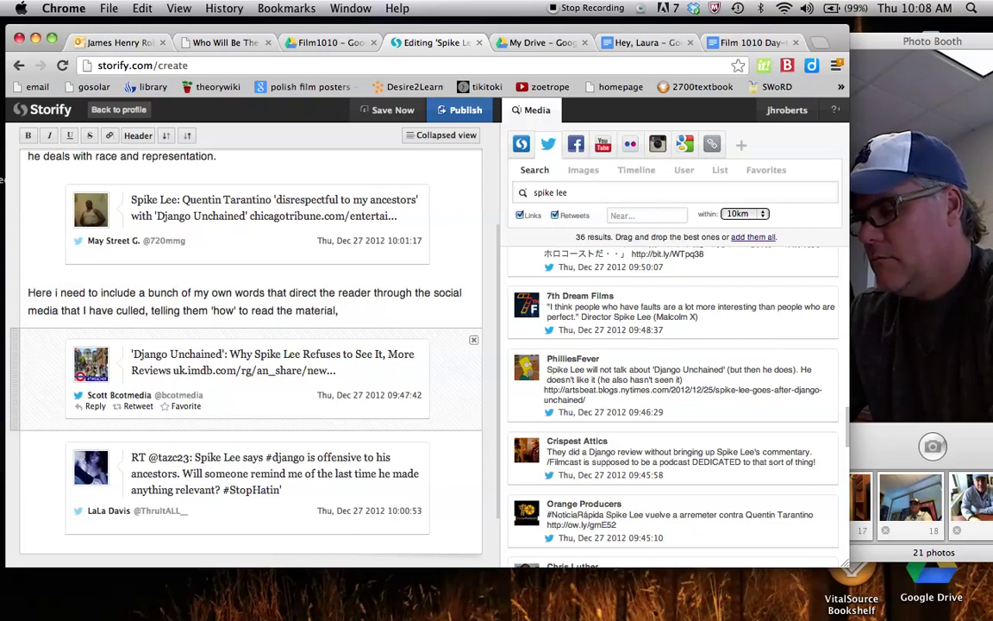
pyautogui.write(' why iny e')
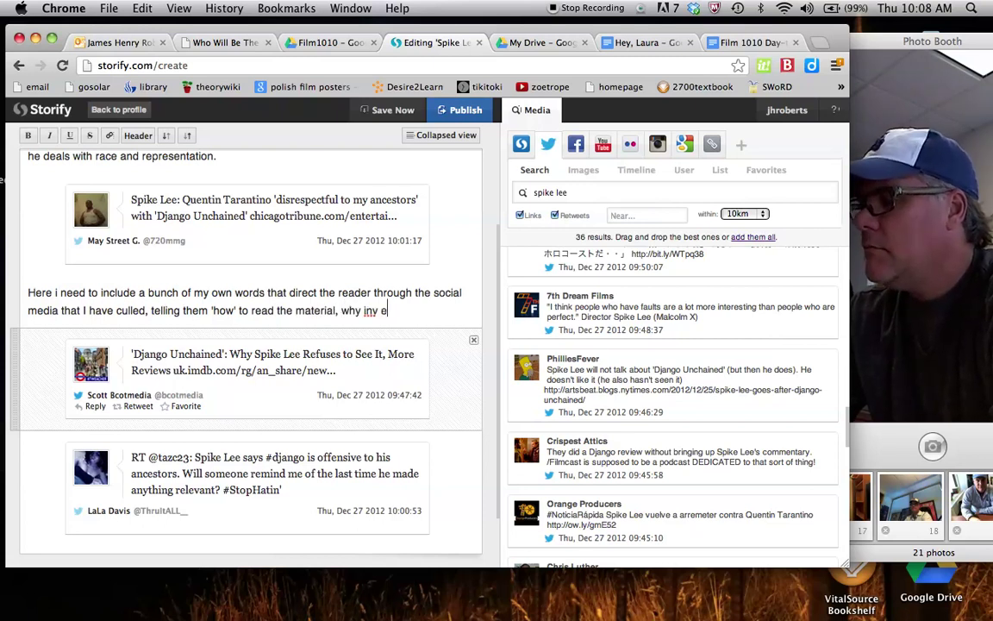
pyautogui.press('BackSpace')
pyautogui.press('BackSpace')
pyautogui.press('BackSpace')
pyautogui.write('v')
pyautogui.press('BackSpace')
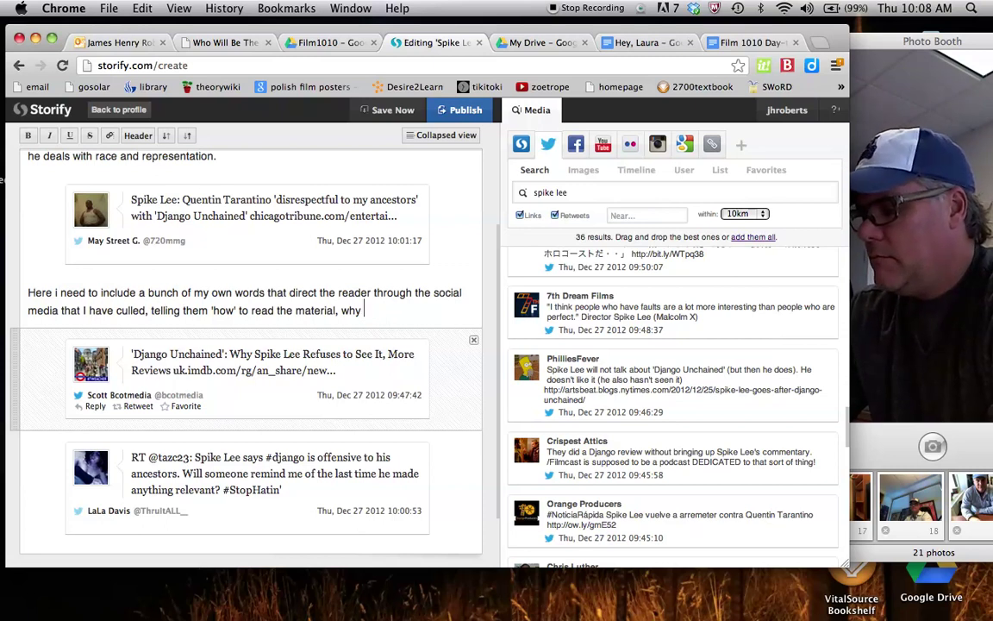
pyautogui.write("I've invl")
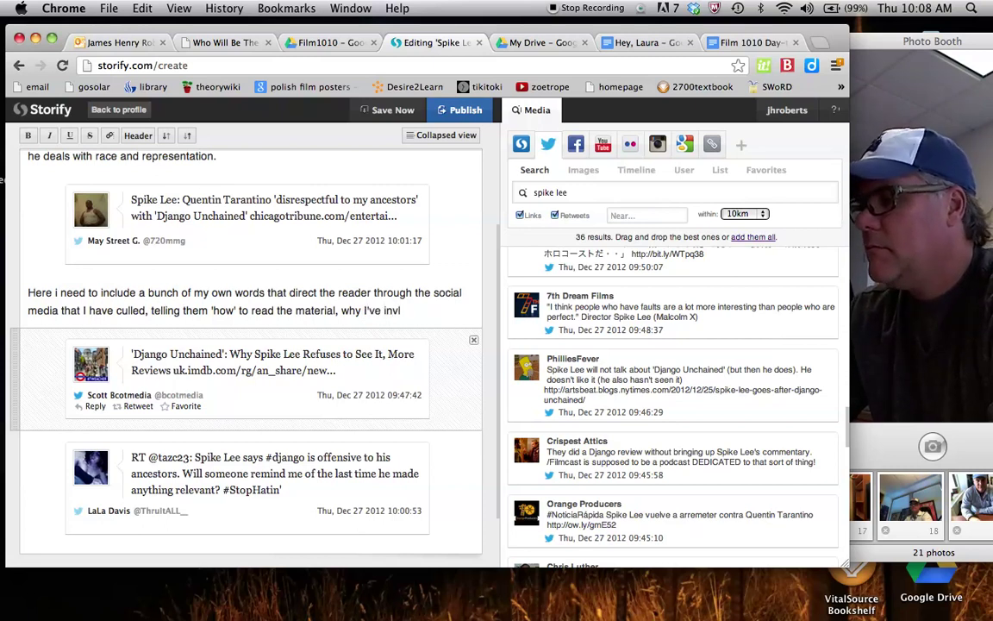
pyautogui.press('BackSpace')
pyautogui.press('BackSpace')
pyautogui.write('cluded ')
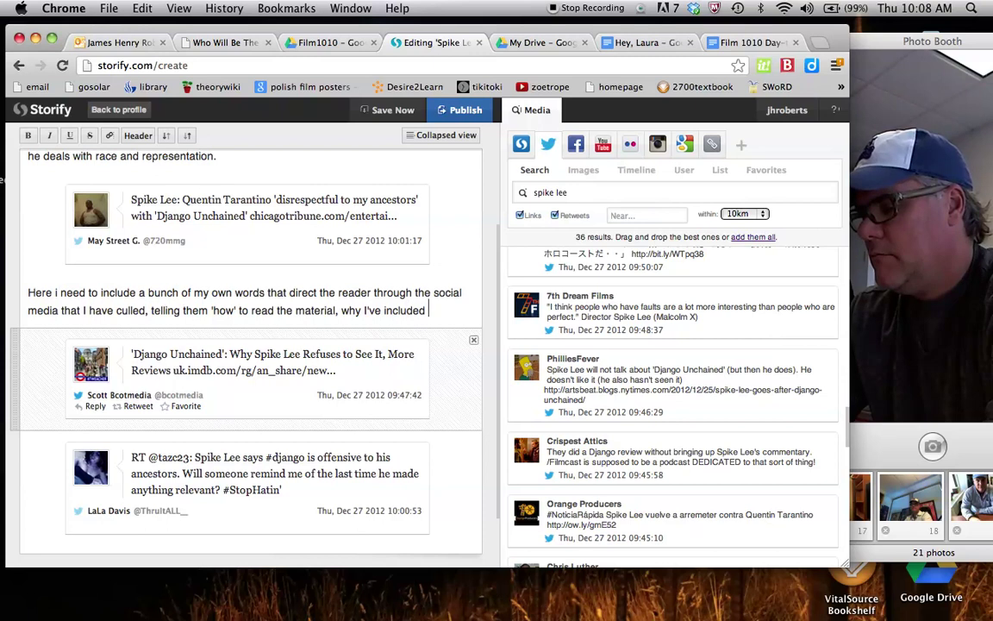
pyautogui.write('it, and etc......')
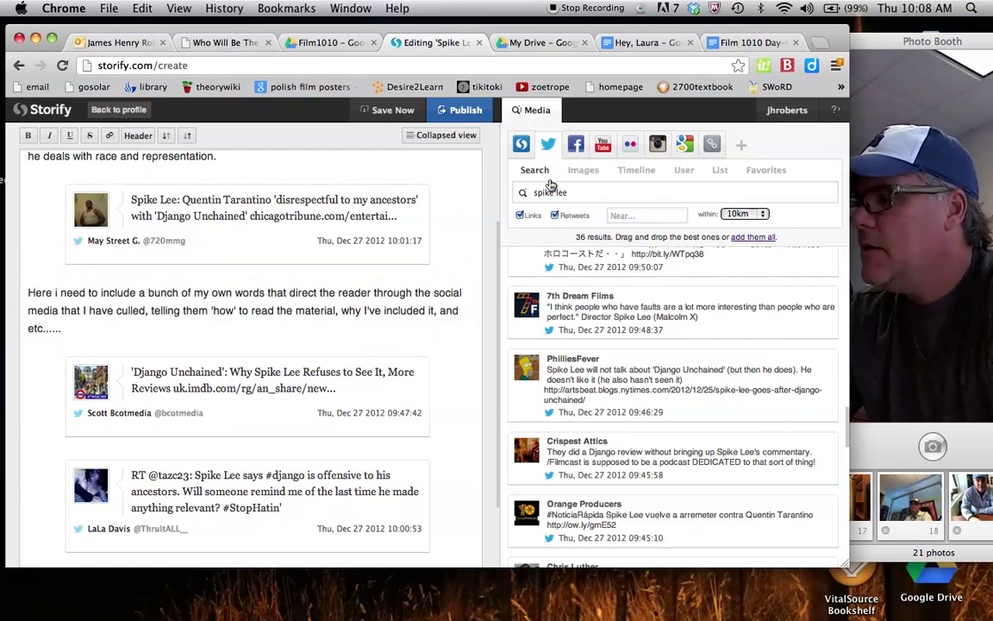
pyautogui.click(259, 242)
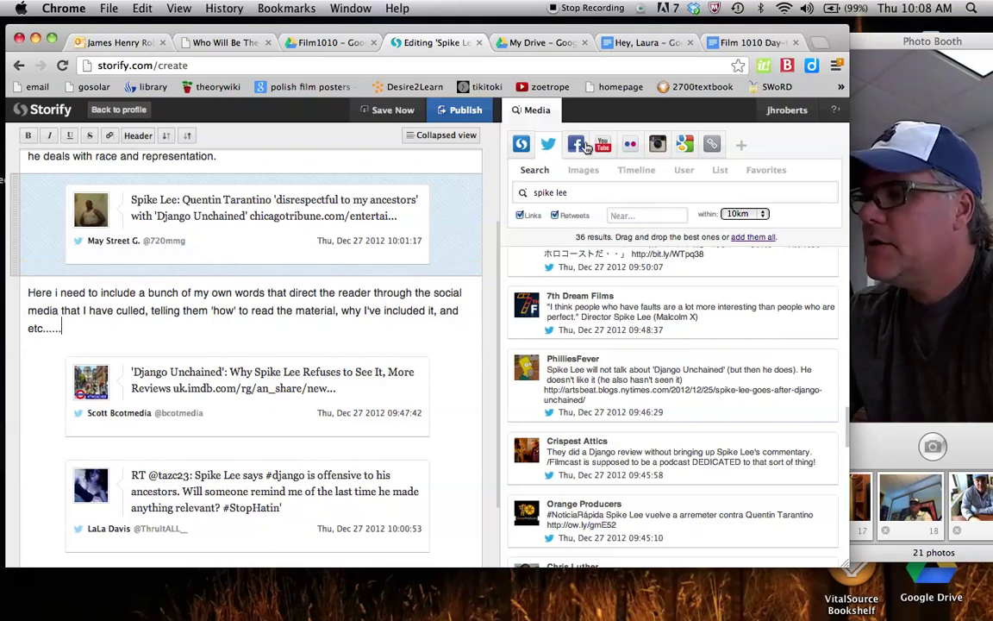
# Step: Search YouTube in the media panel for 'spike lee and django'
pyautogui.click(602, 146)
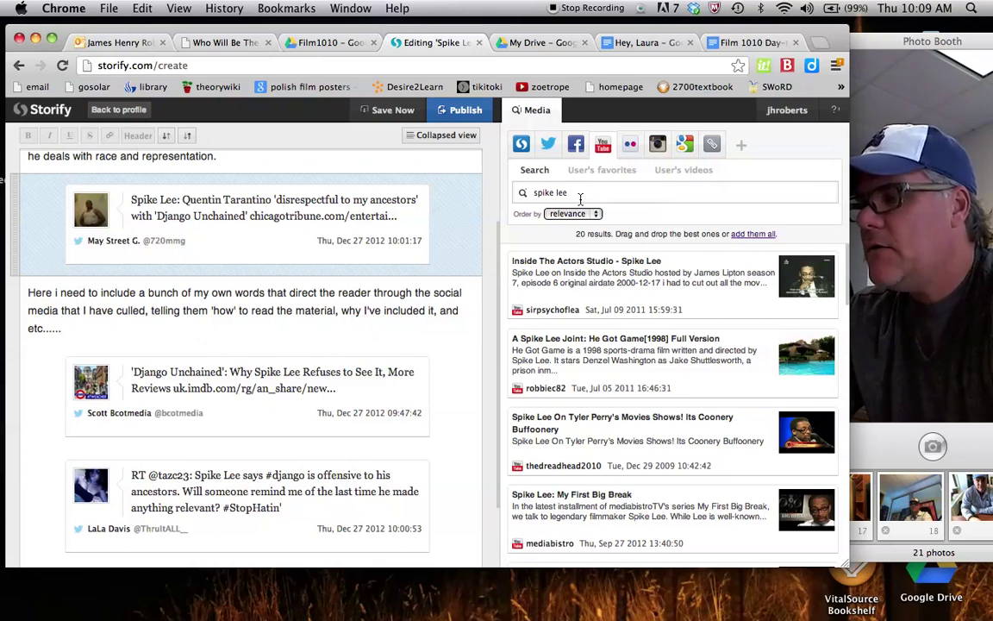
pyautogui.click(606, 197)
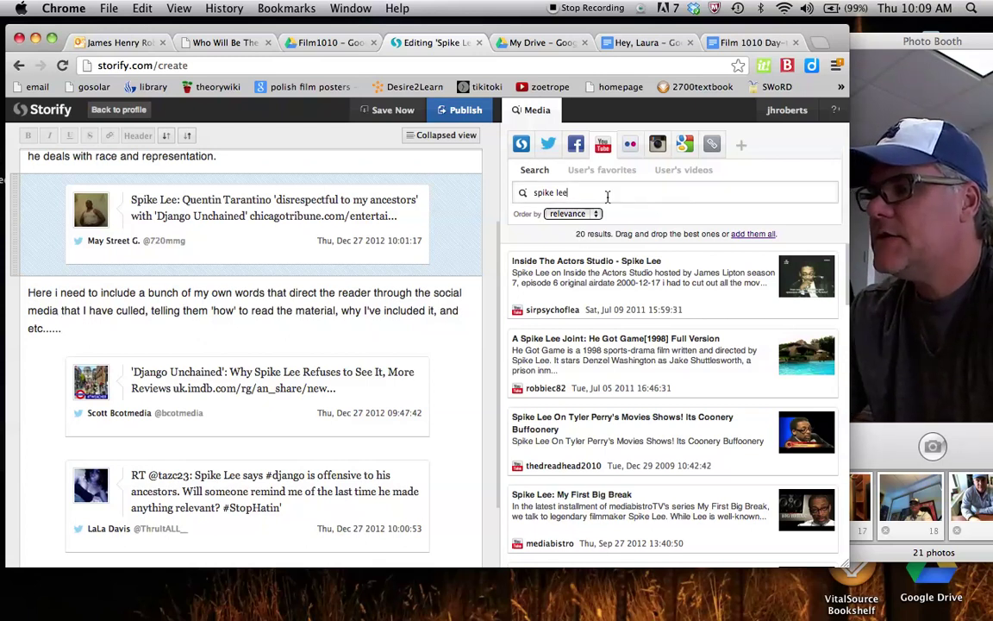
pyautogui.write('a')
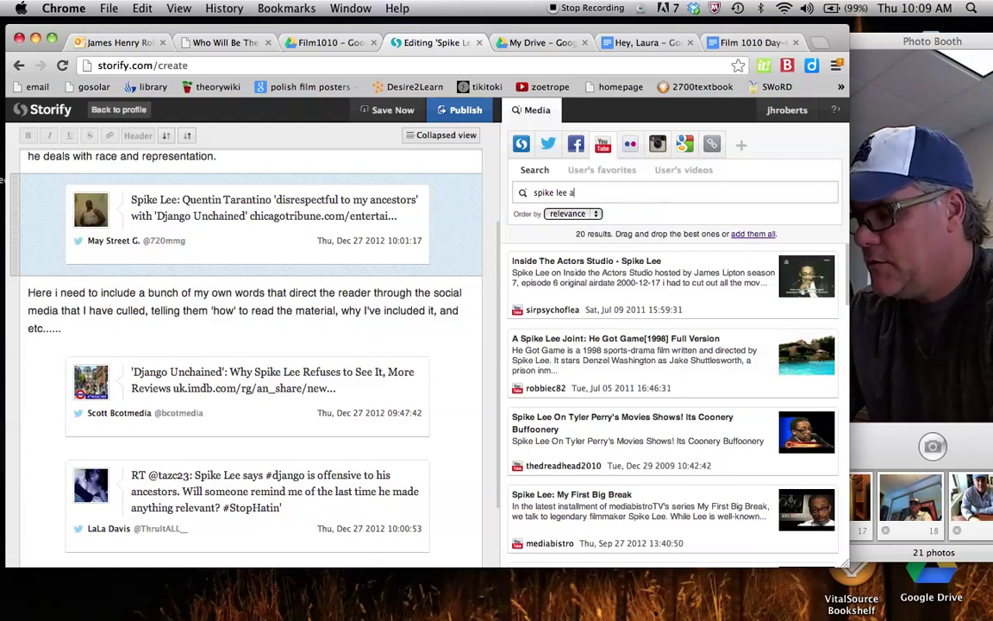
pyautogui.write('nd django')
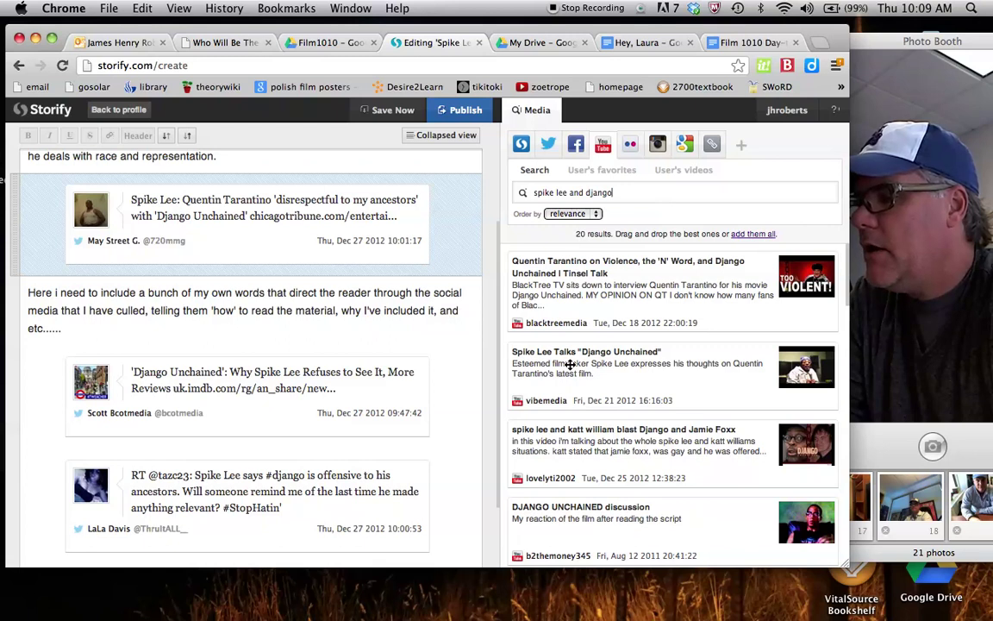
# Step: Add the 'Spike Lee Talks "Django Unchained"' video below the guiding paragraph
pyautogui.scroll(-1, 570, 364)
pyautogui.scroll(-5, 569, 365)
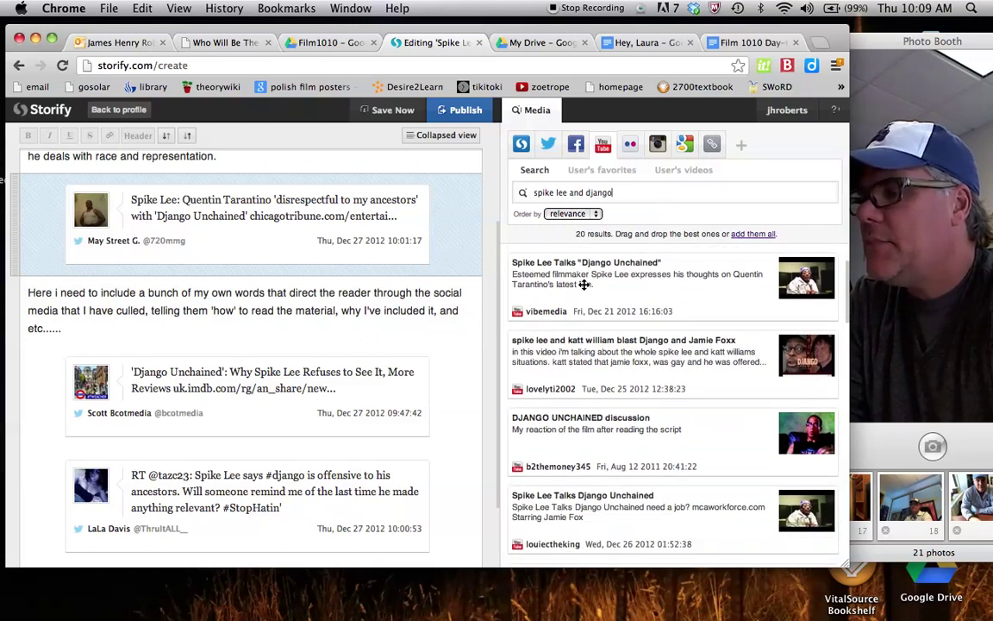
pyautogui.moveTo(584, 285); pyautogui.dragTo(261, 344)
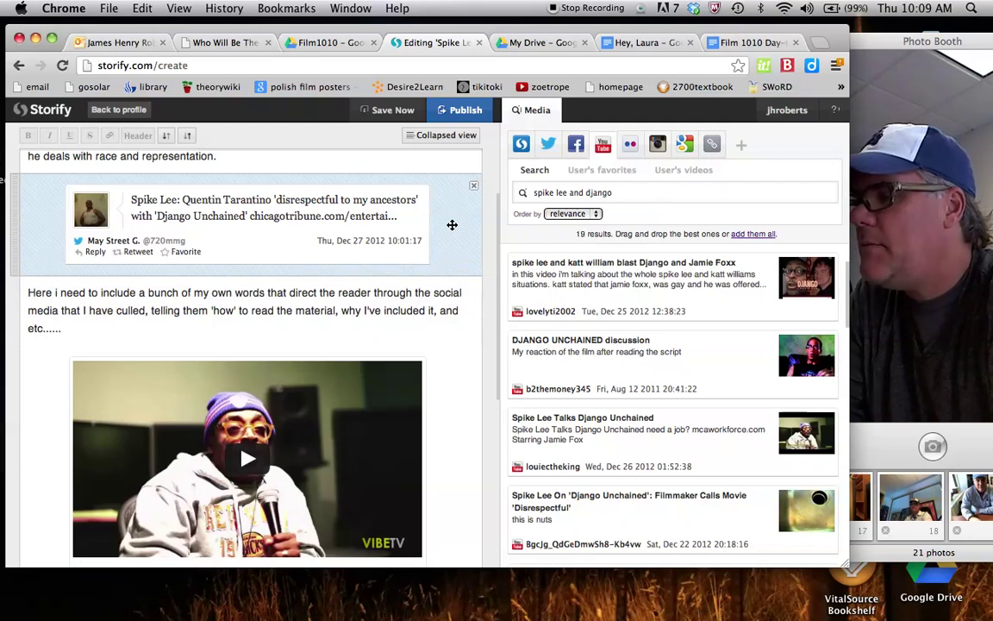
pyautogui.scroll(-2, 450, 226)
pyautogui.scroll(-1, 451, 226)
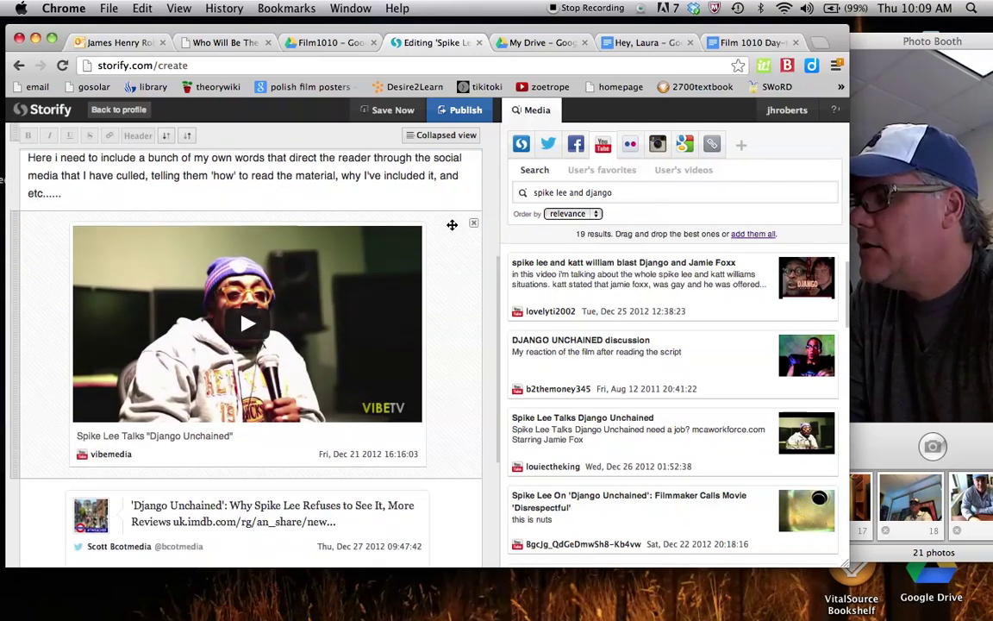
# Step: Preview the embedded Spike Lee Talks video by playing and pausing it
pyautogui.click(247, 321)
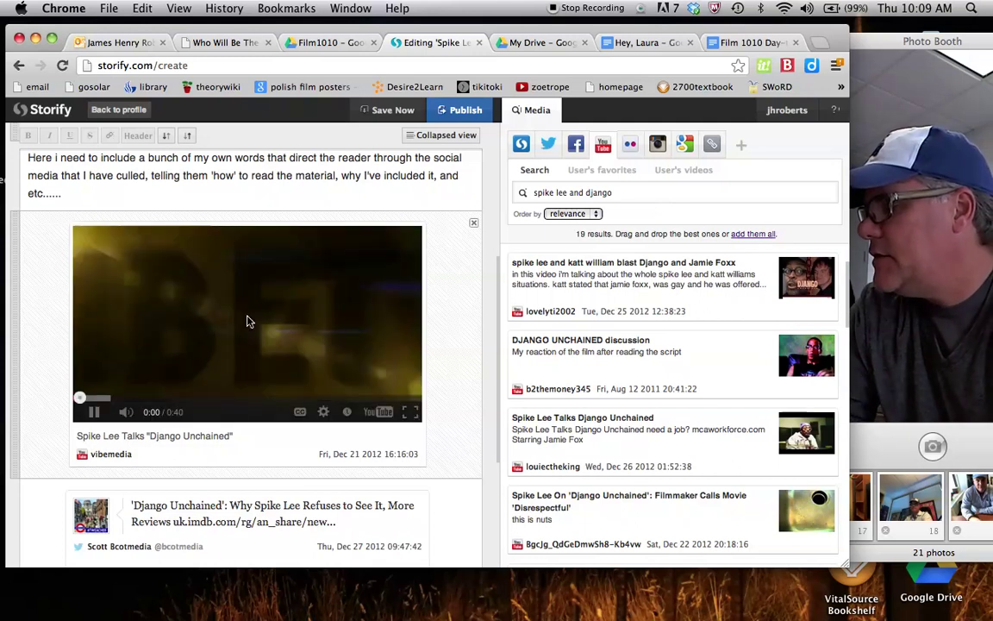
pyautogui.click(92, 413)
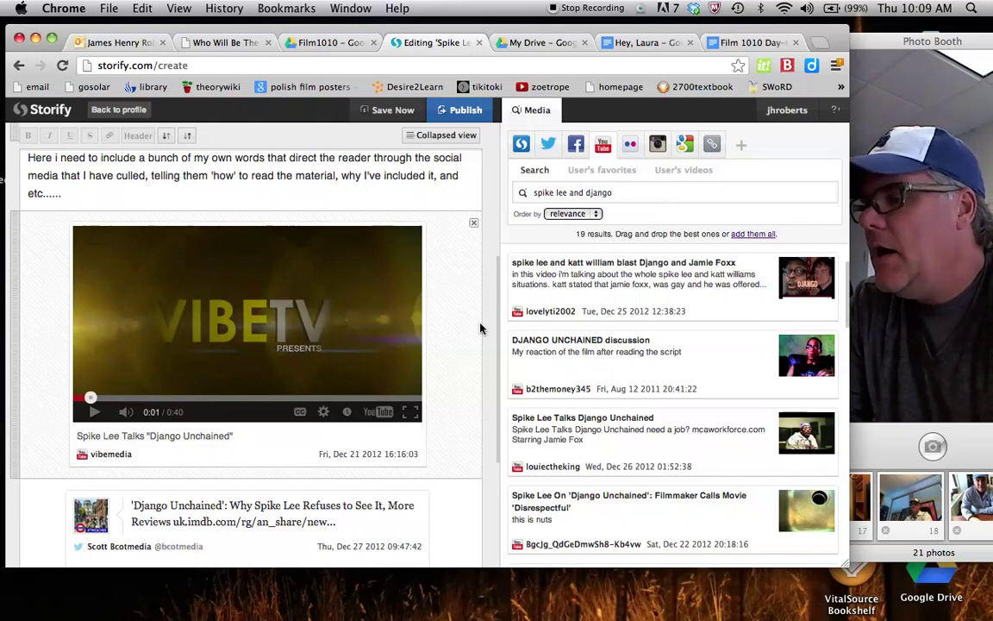
pyautogui.scroll(-1, 579, 345)
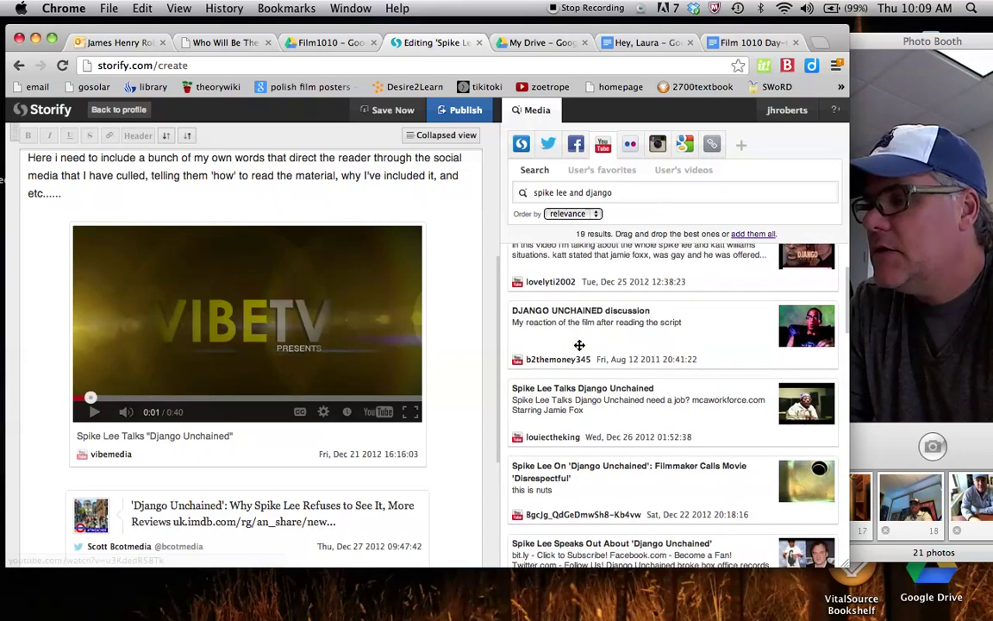
pyautogui.scroll(-4, 579, 345)
# Step: Add the 'DJANGO UNCHAINED discussion' video below the 'Why Spike Lee Refuses to See It' tweet
pyautogui.scroll(4, 578, 343)
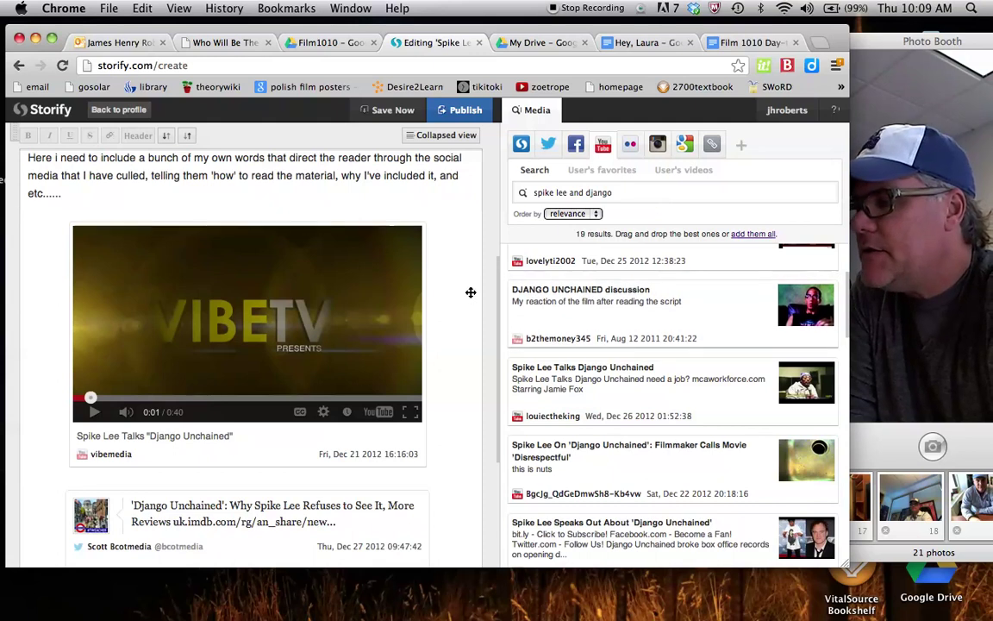
pyautogui.scroll(-5, 450, 290)
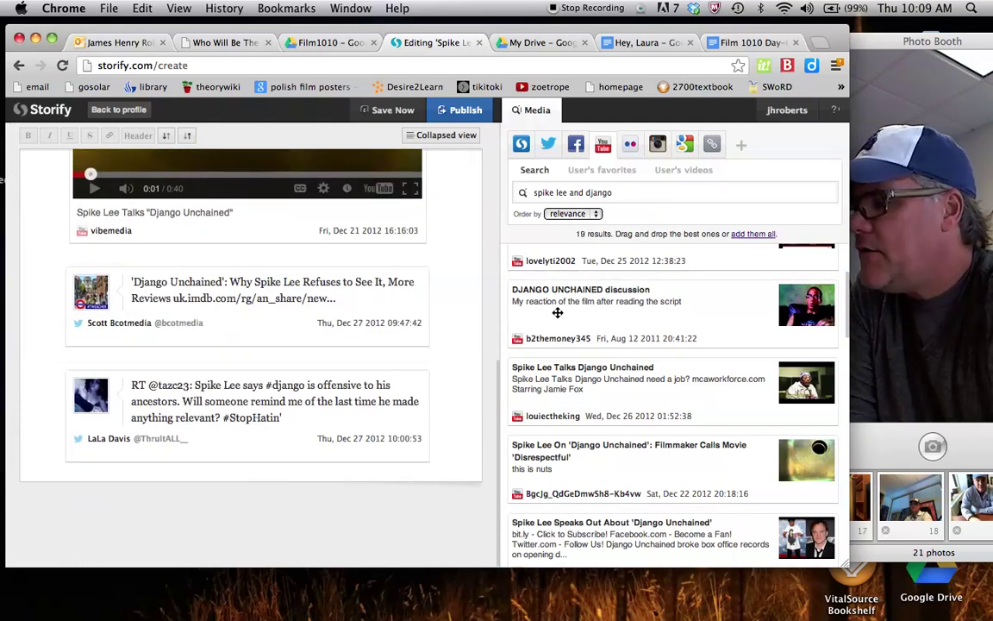
pyautogui.moveTo(558, 312); pyautogui.dragTo(246, 392)
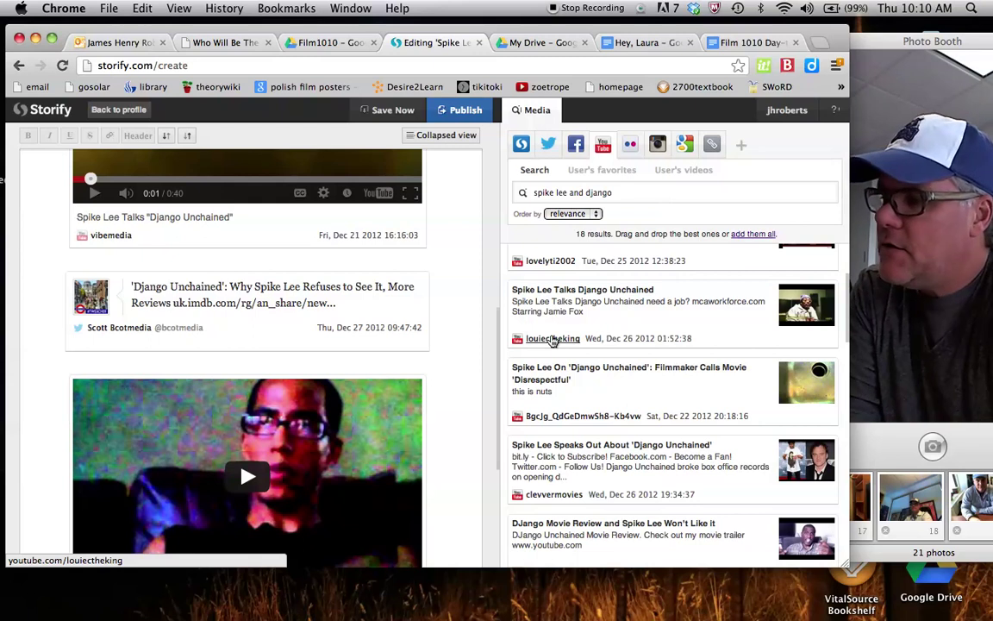
pyautogui.scroll(3, 552, 340)
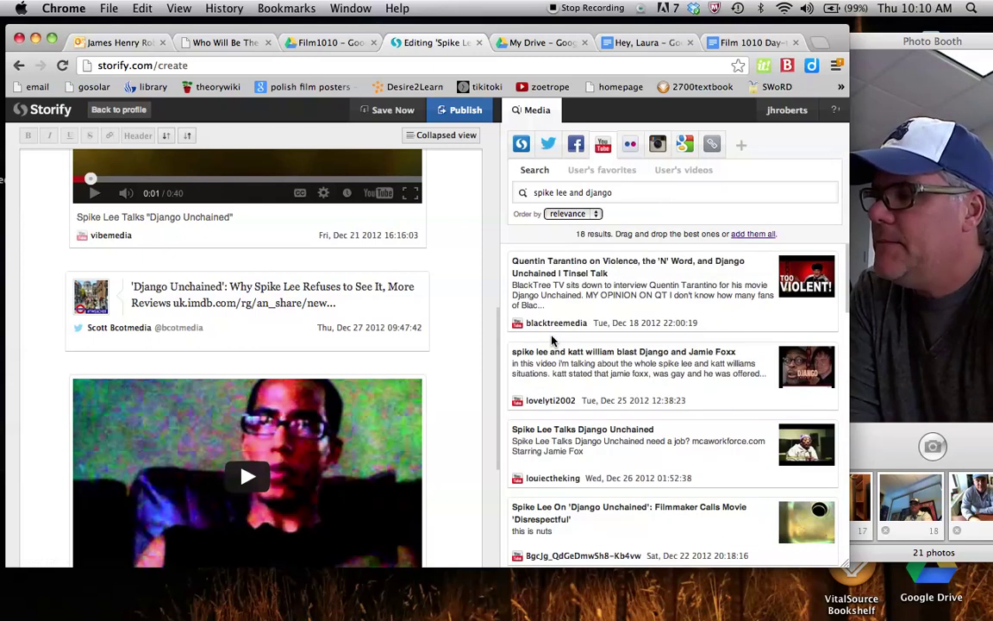
pyautogui.scroll(5, 462, 338)
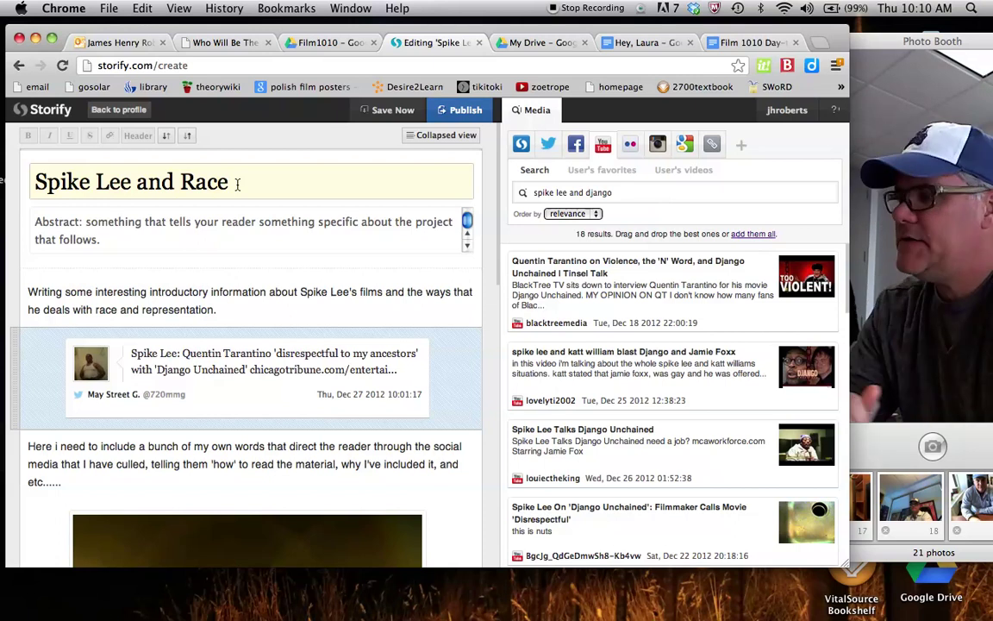
# Step: Append 'Particularly, this project is interested in…' about Spike Lee and other filmmakers' race representations to the abstract
pyautogui.press('Tab')
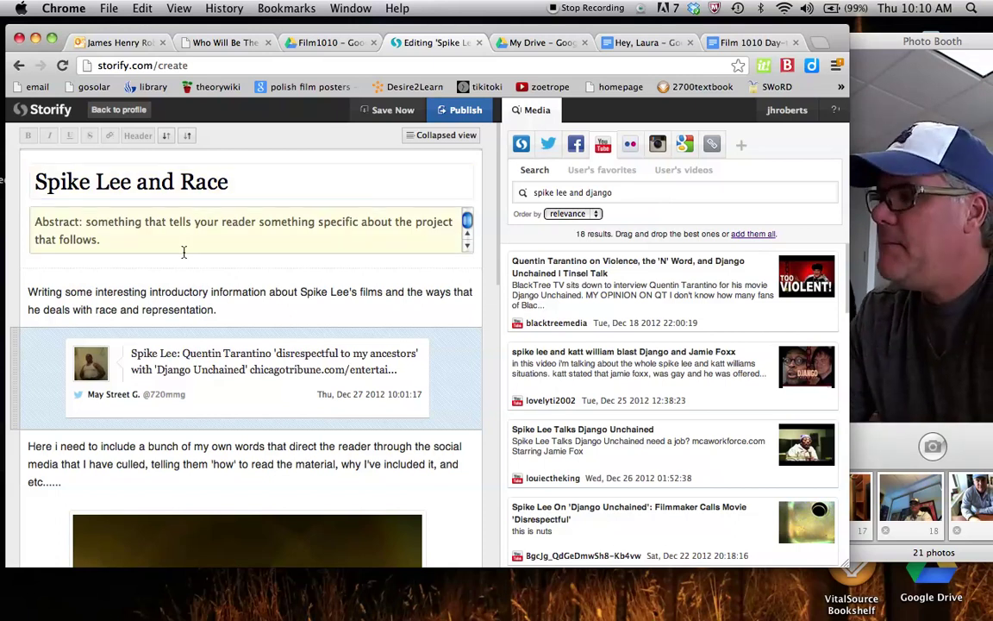
pyautogui.click(166, 240)
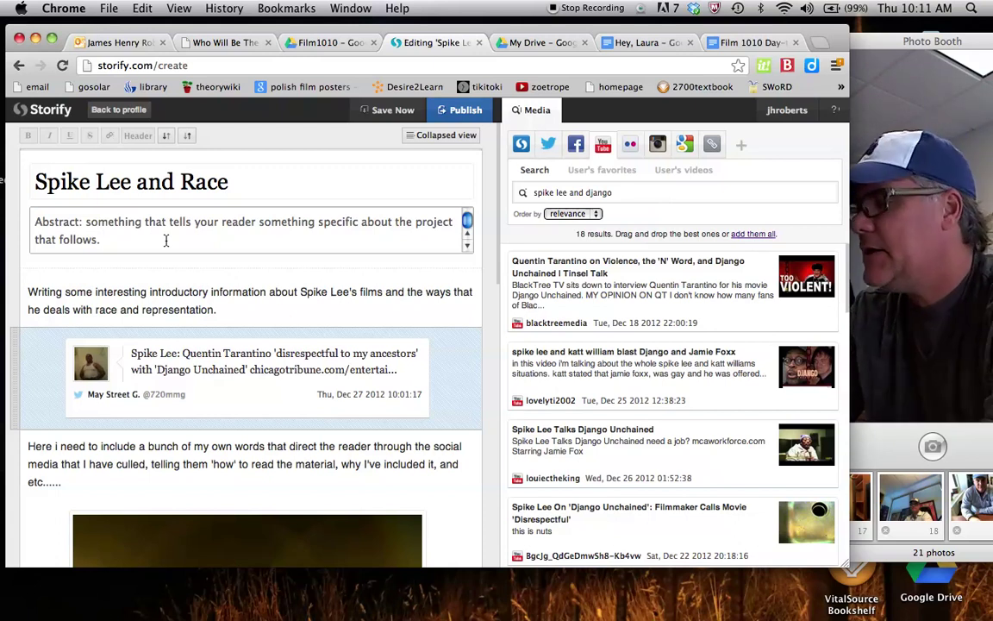
pyautogui.write('Particualr')
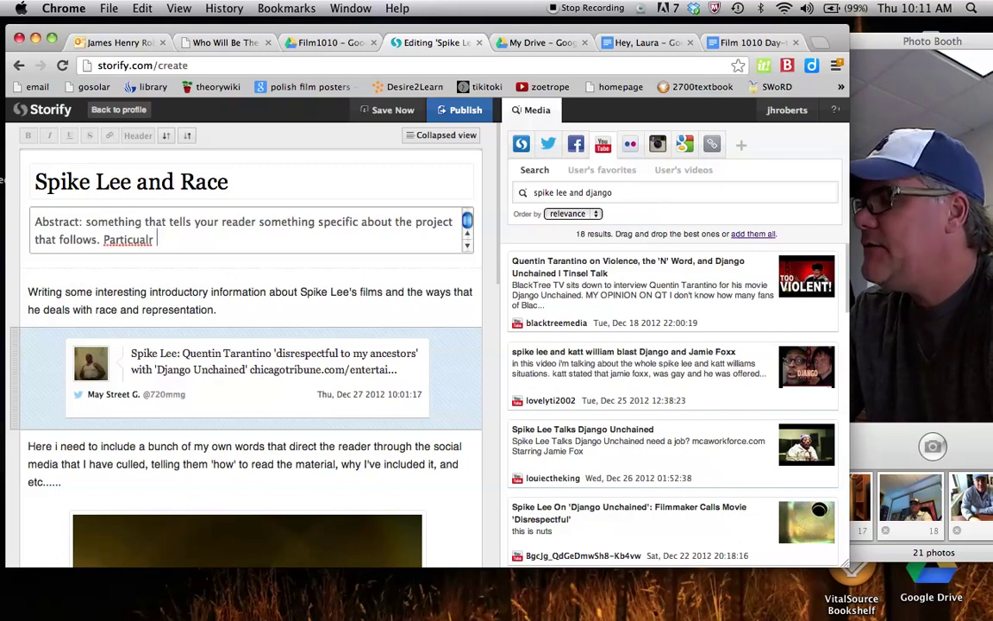
pyautogui.press('BackSpace')
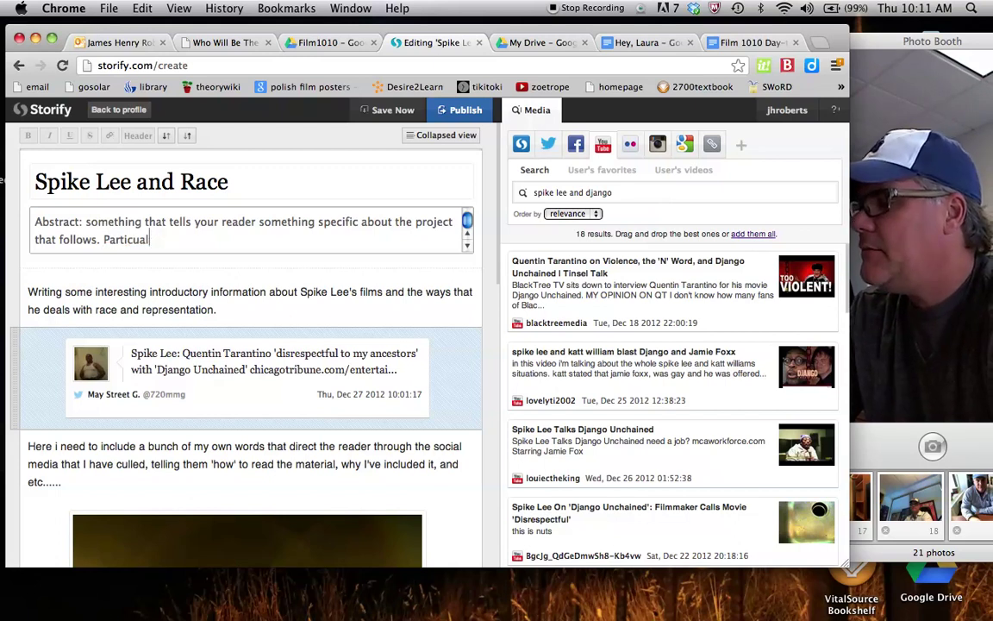
pyautogui.press('BackSpace')
pyautogui.press('BackSpace')
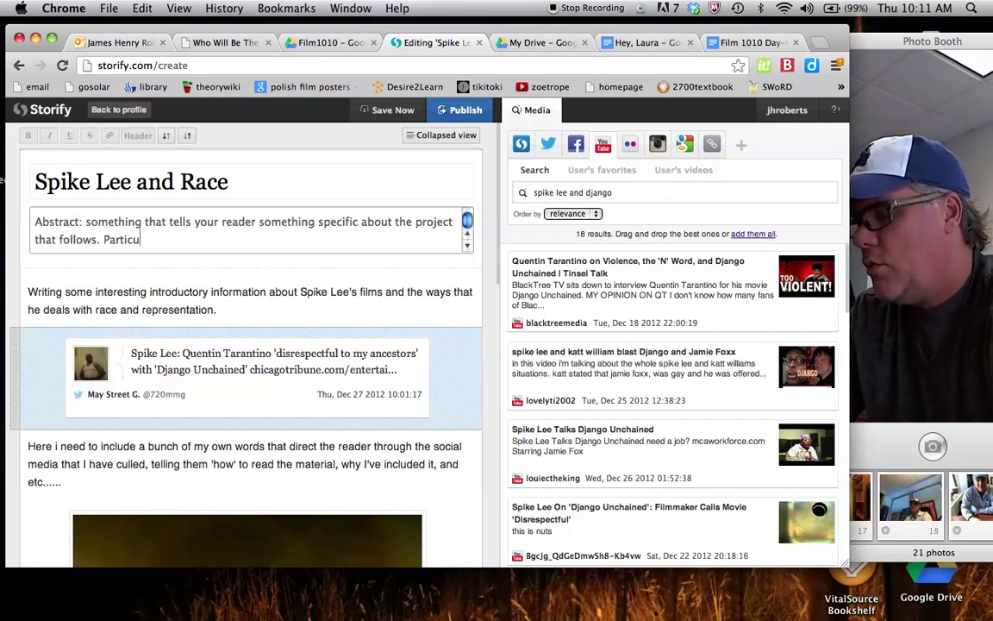
pyautogui.write('larly, thi')
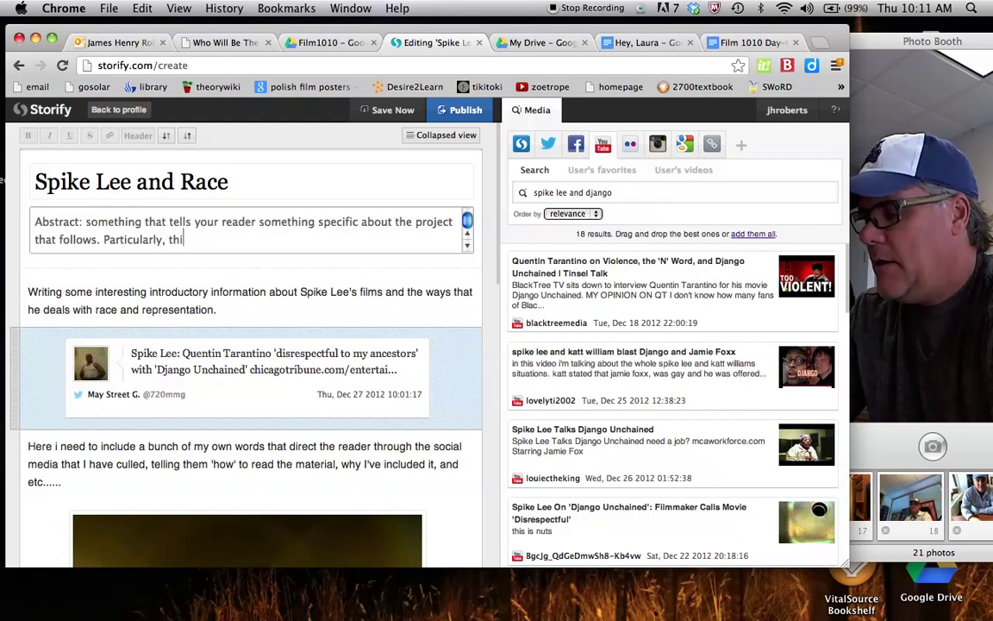
pyautogui.write('s project i')
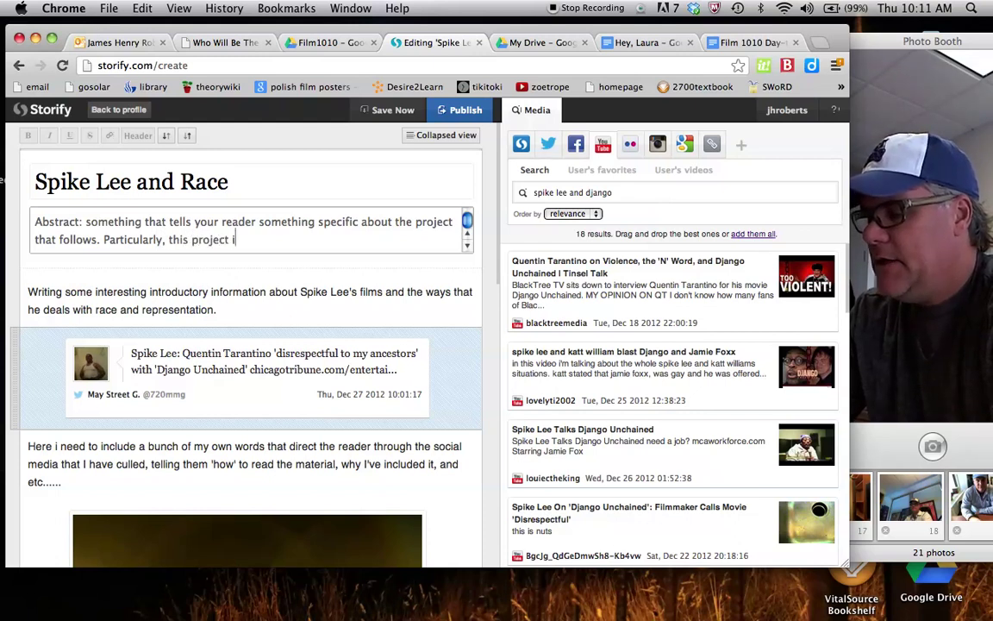
pyautogui.write('s intersted')
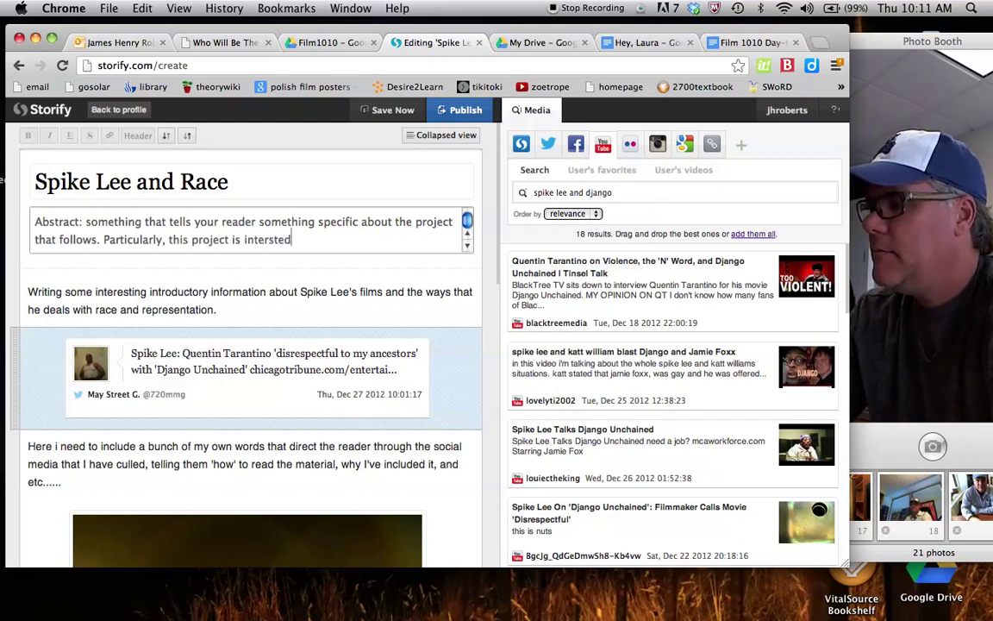
pyautogui.write(' in the ways tha')
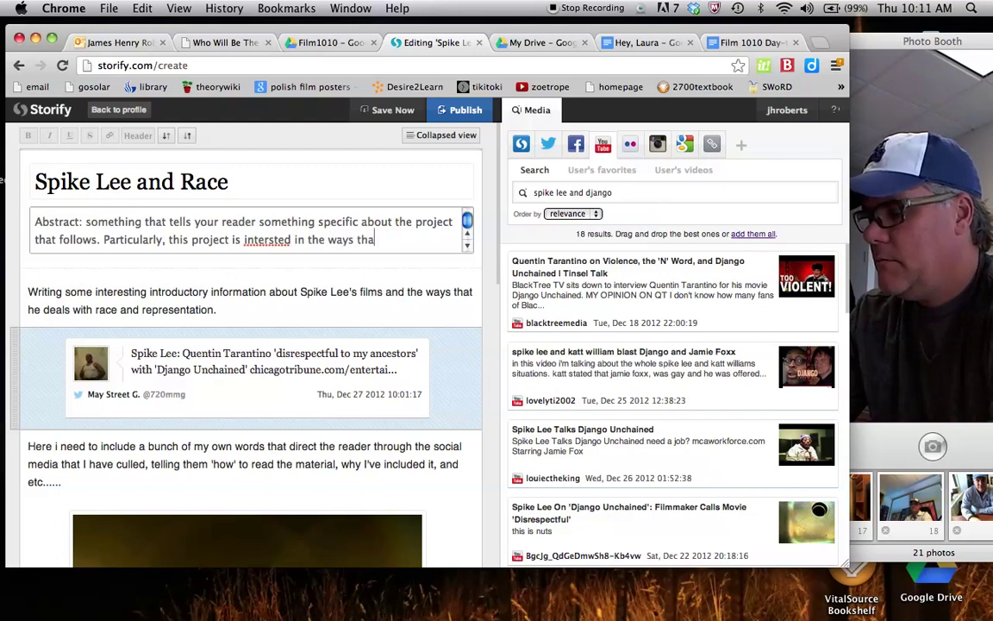
pyautogui.write('t Speike')
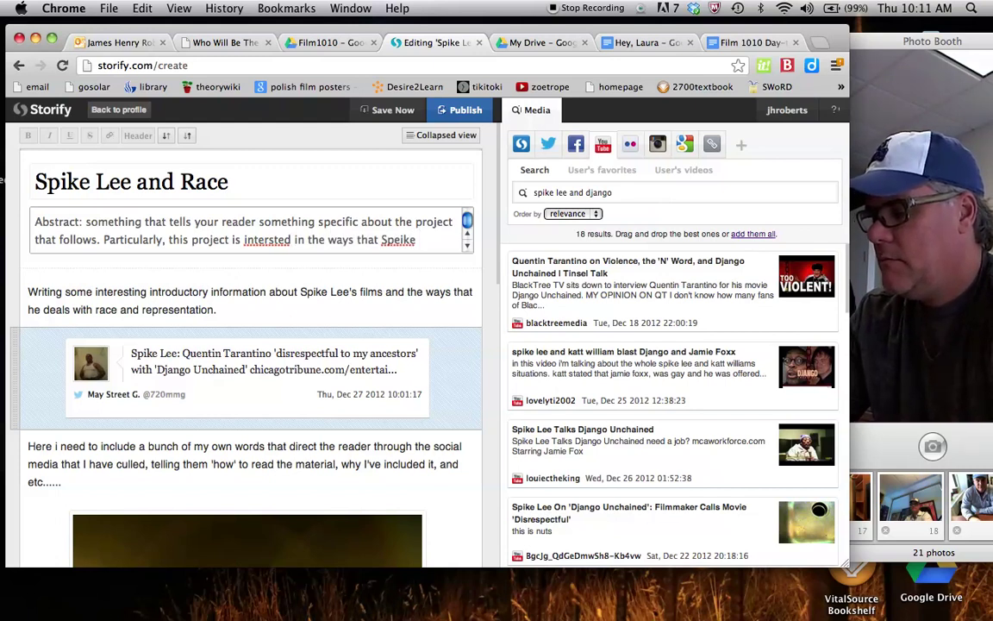
pyautogui.press('BackSpace')
pyautogui.press('BackSpace')
pyautogui.press('BackSpace')
pyautogui.press('BackSpace')
pyautogui.press('BackSpace')
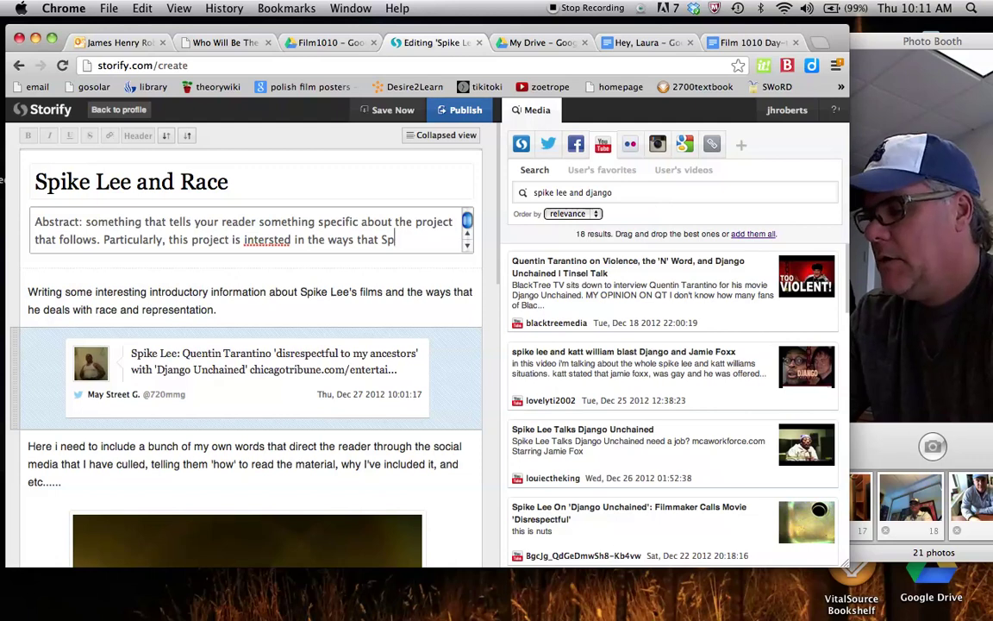
pyautogui.write('ike Lee')
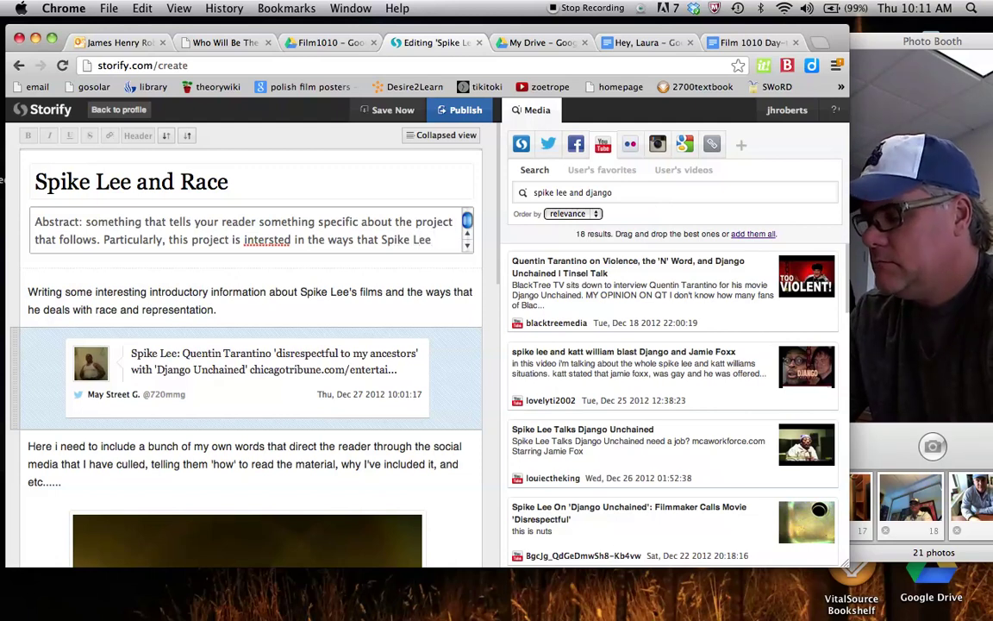
pyautogui.write(' deals wi')
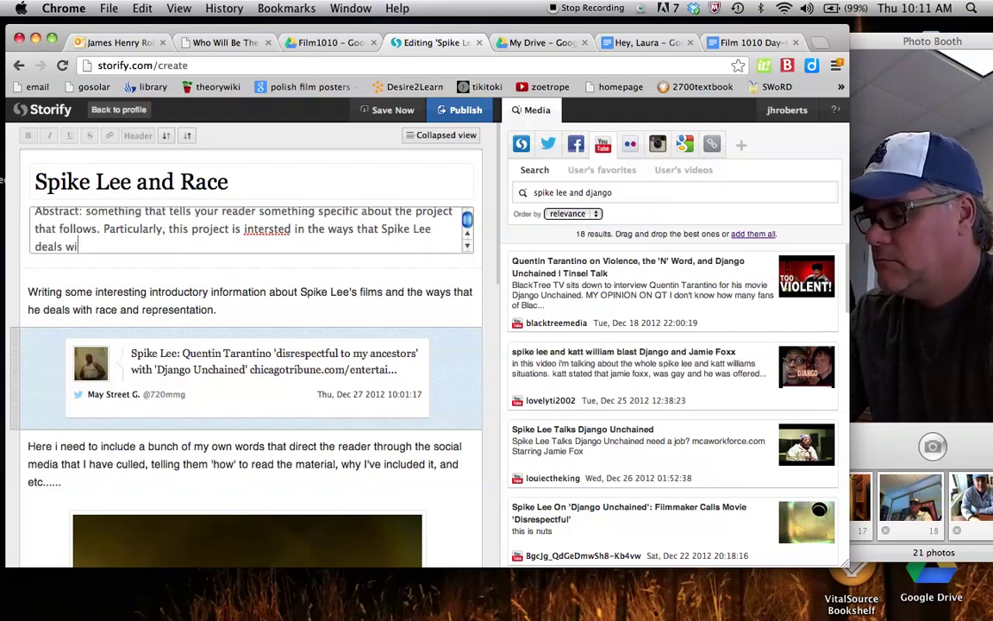
pyautogui.write('th other filmmake')
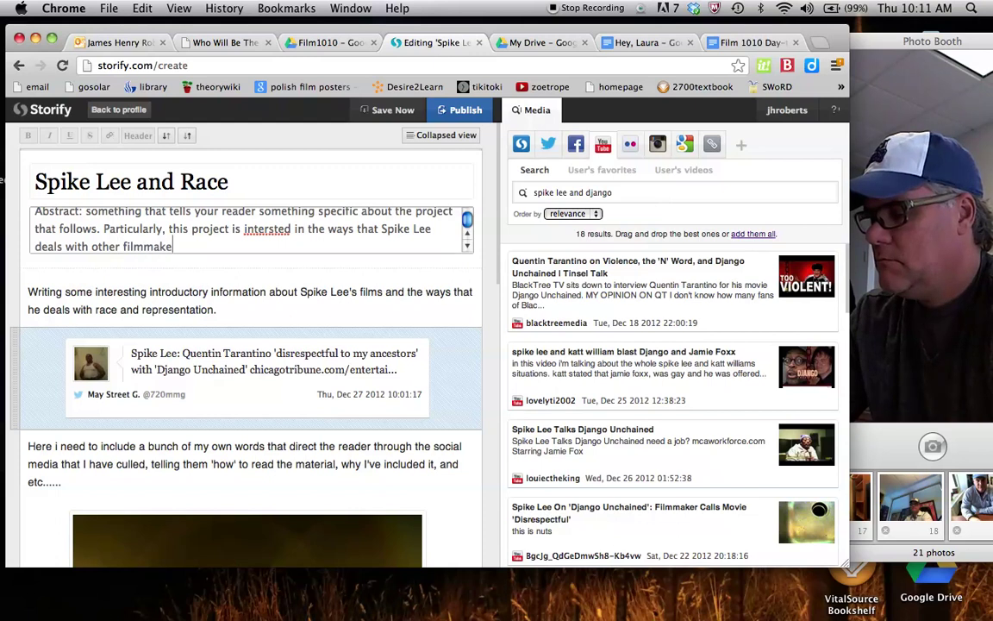
pyautogui.write("rs' us")
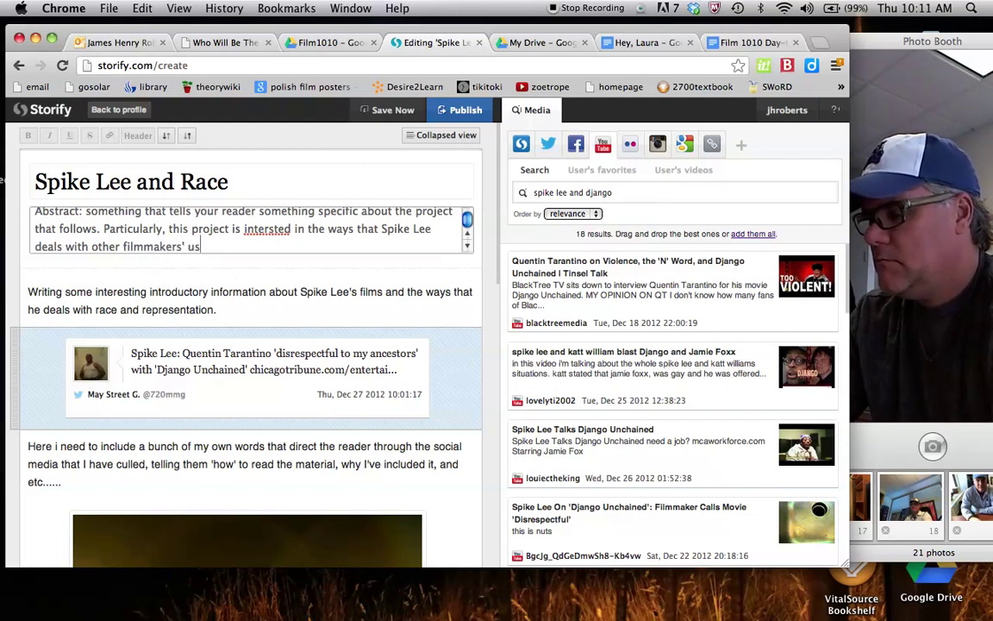
pyautogui.write('e of')
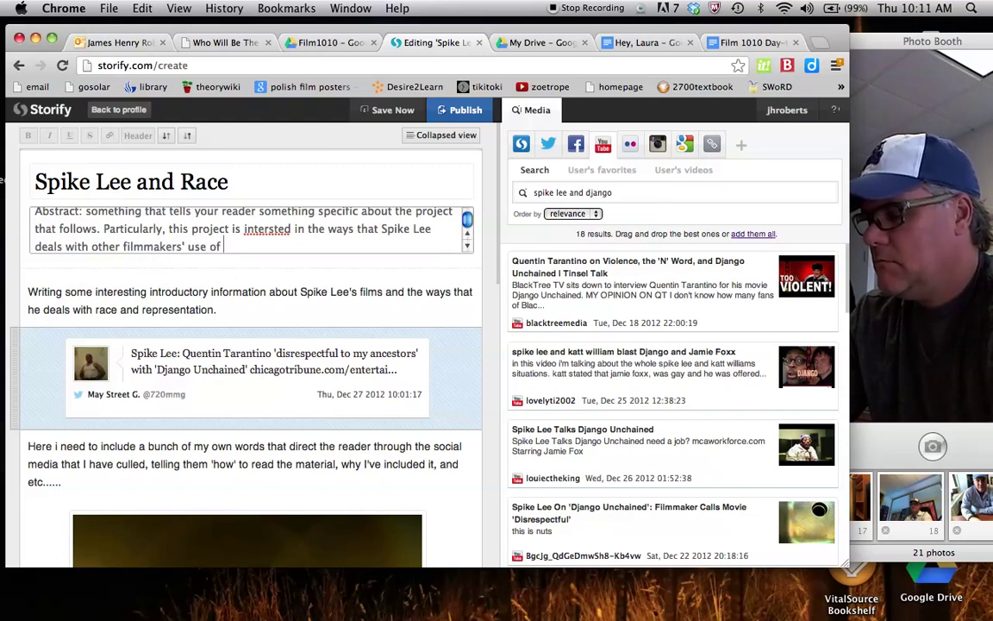
pyautogui.write(' race and represr')
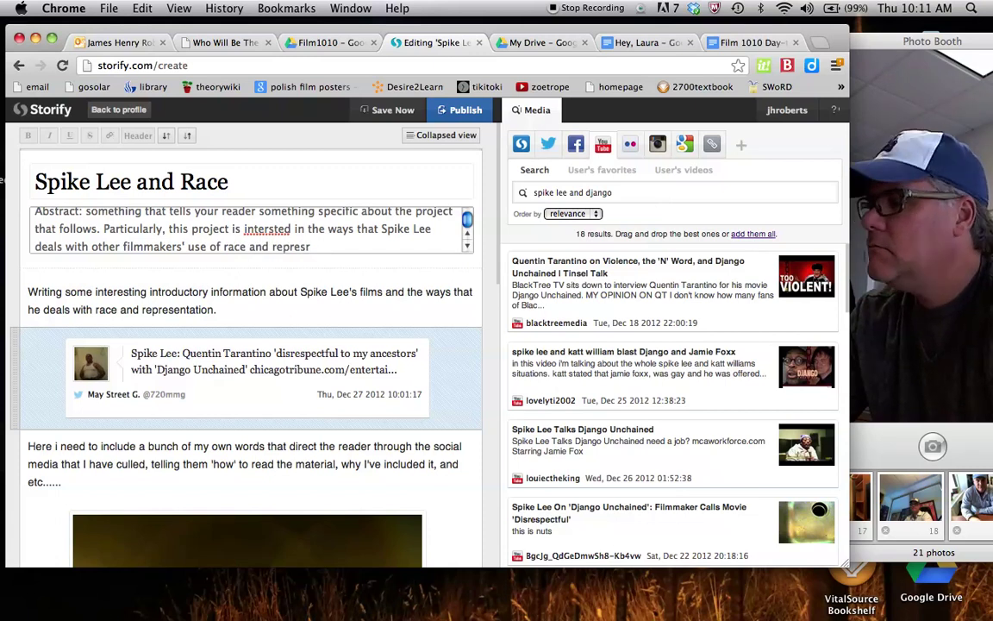
pyautogui.press('BackSpace')
pyautogui.write('ese')
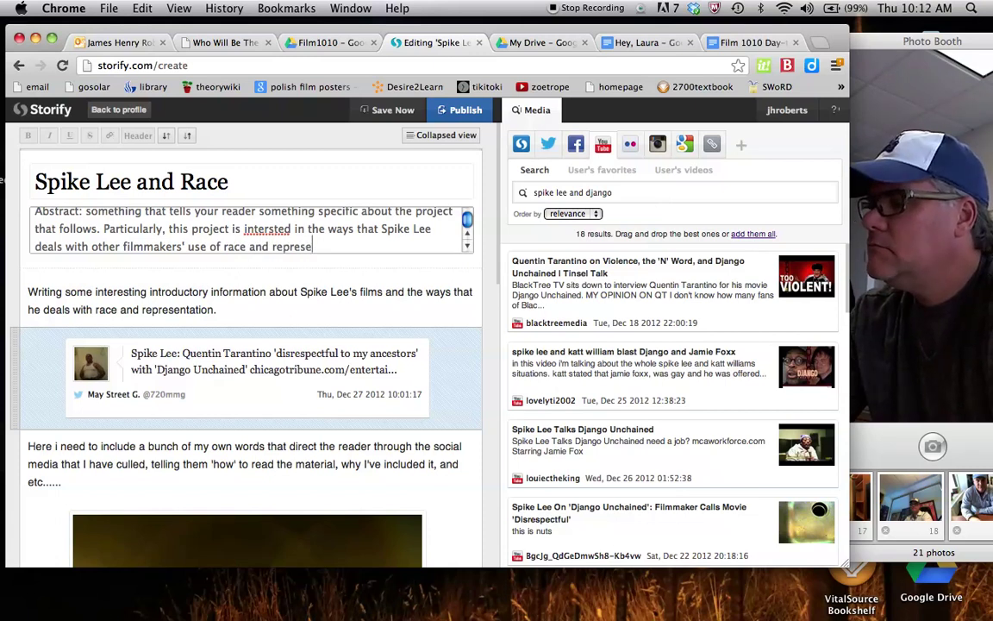
pyautogui.write('ntations of race.')
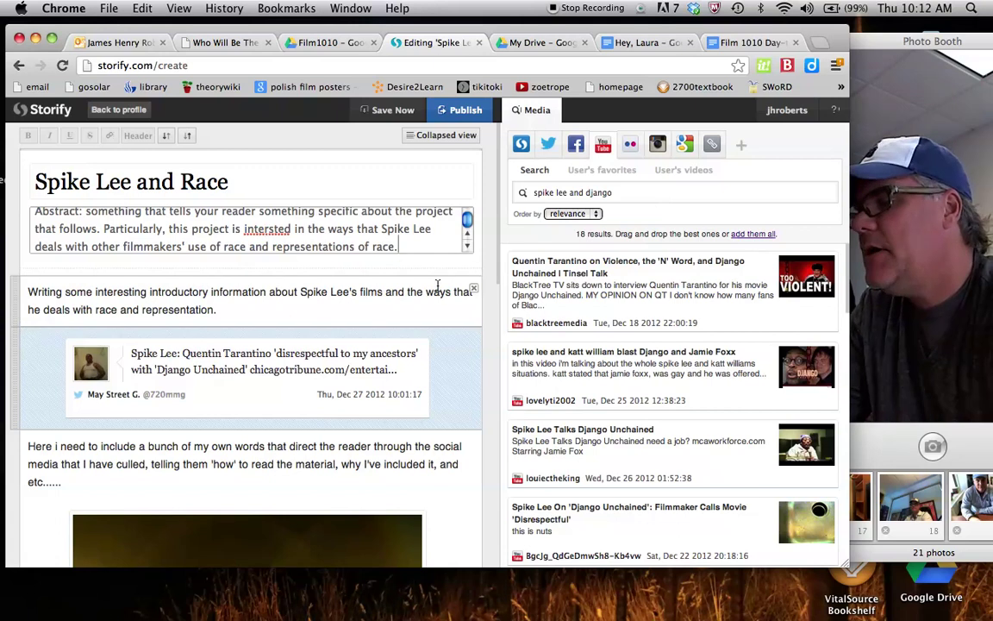
# Step: Scroll the story to check the 'DJANGO UNCHAINED discussion' video under the 'Why Spike Lee Refuses to See It' tweet
pyautogui.moveTo(479, 336)
pyautogui.scroll(-3, 491, 348)
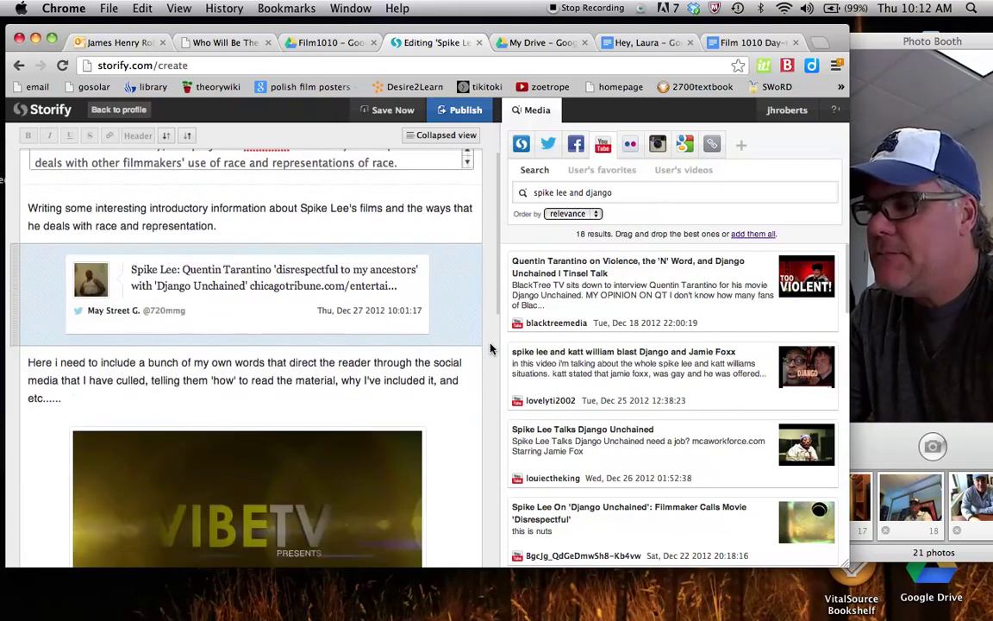
pyautogui.scroll(3, 490, 348)
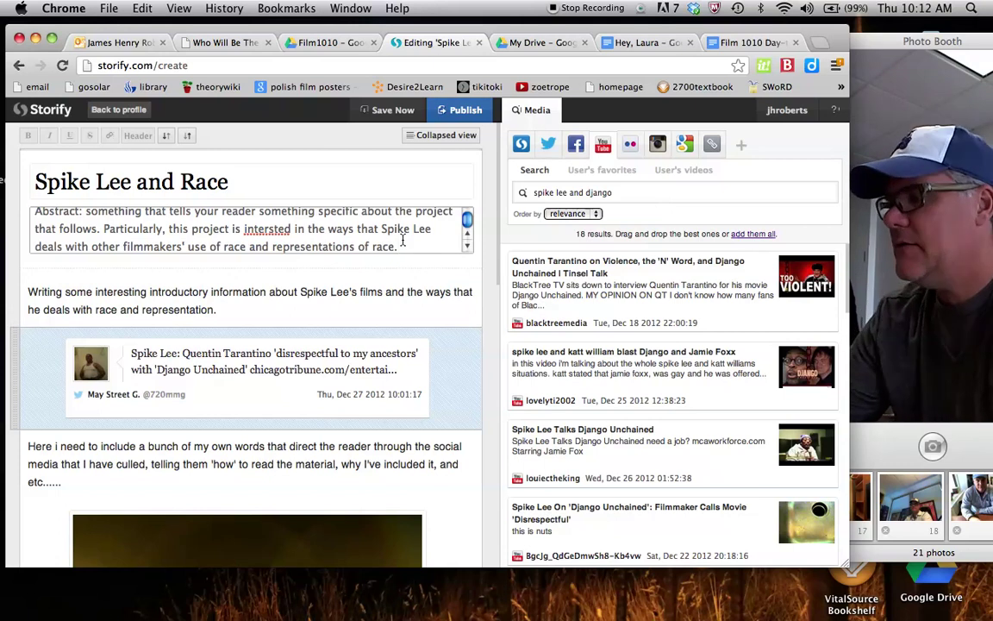
pyautogui.moveTo(376, 372)
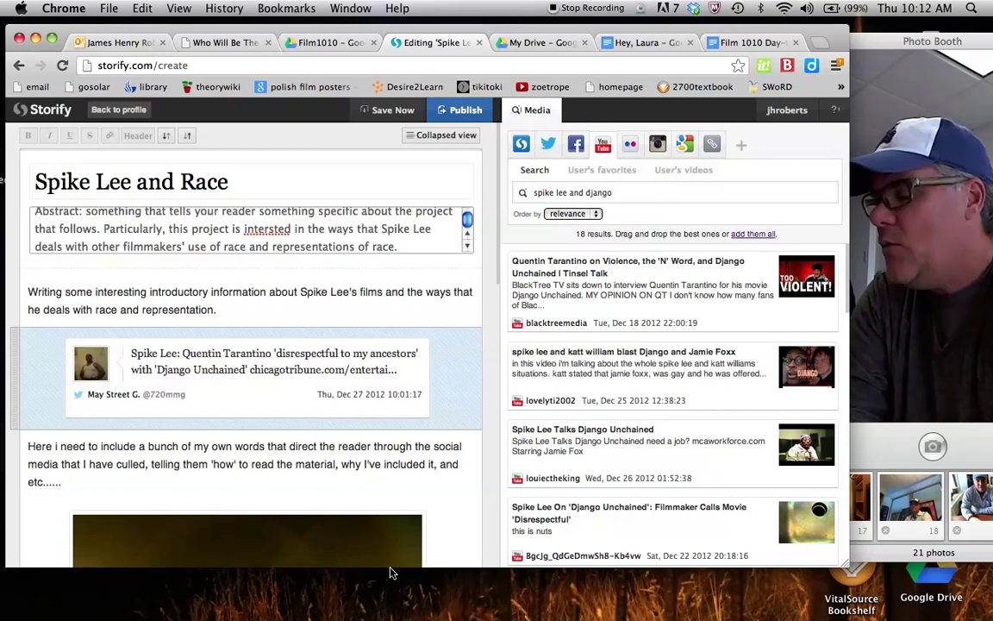
pyautogui.scroll(-10, 466, 354)
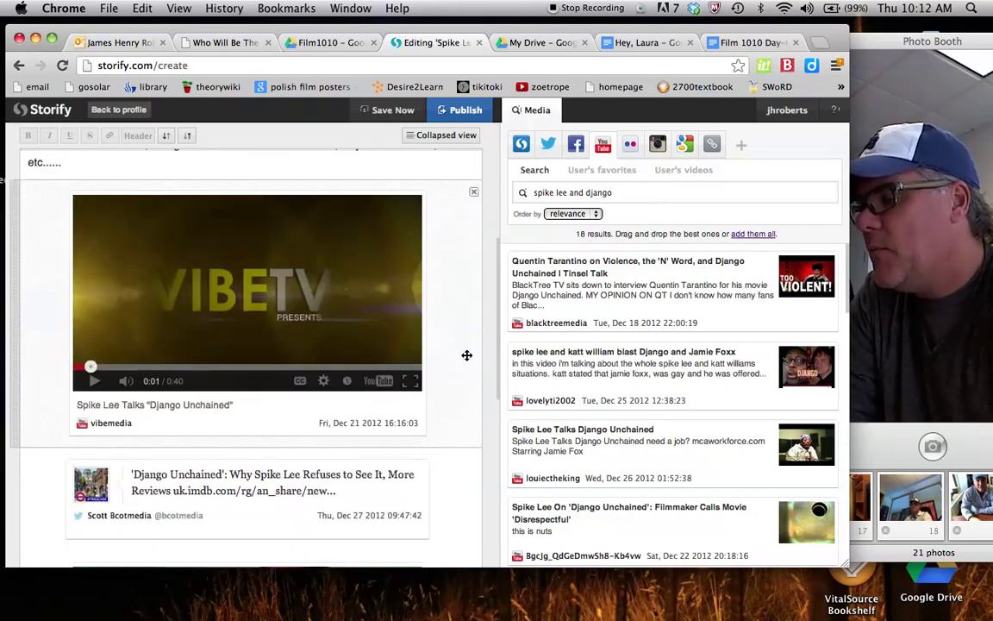
pyautogui.moveTo(362, 282)
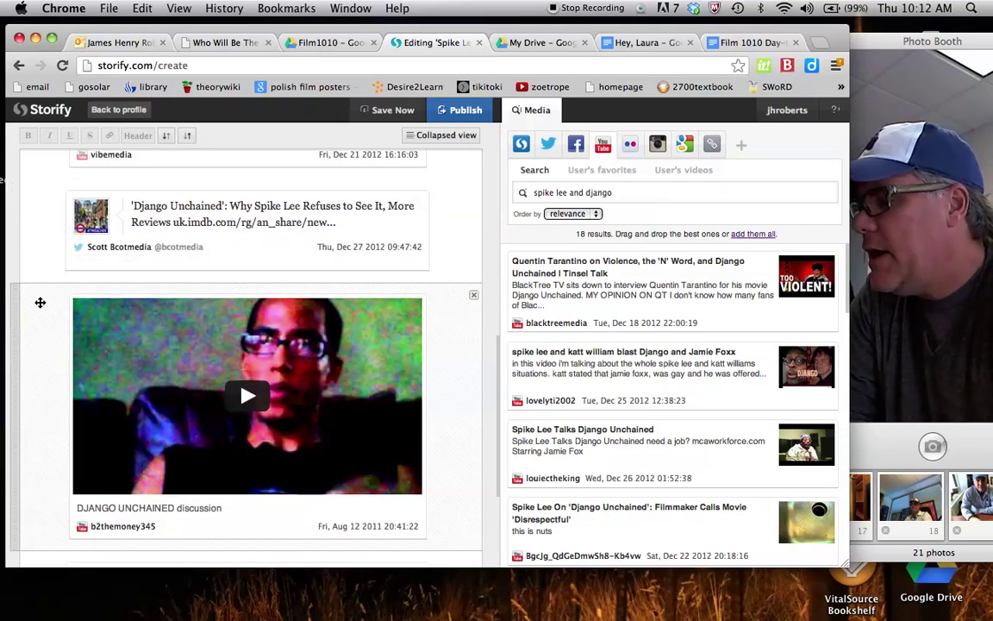
pyautogui.moveTo(74, 281)
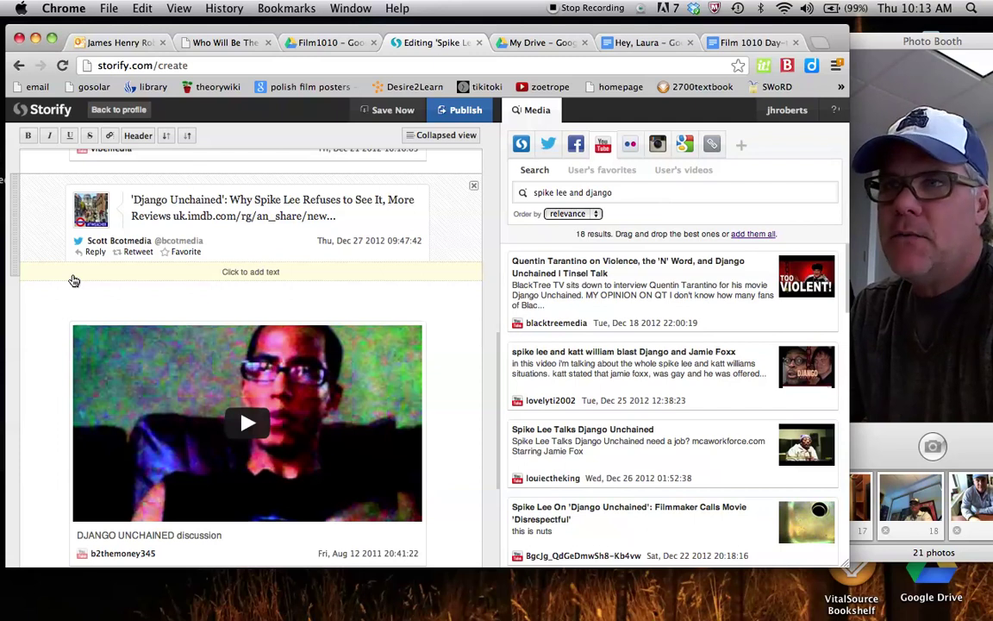
# Step: Type 'Watch the following short clip and pay attention to the ways the argument about SL moves from one....' above the clip
pyautogui.write('Watch')
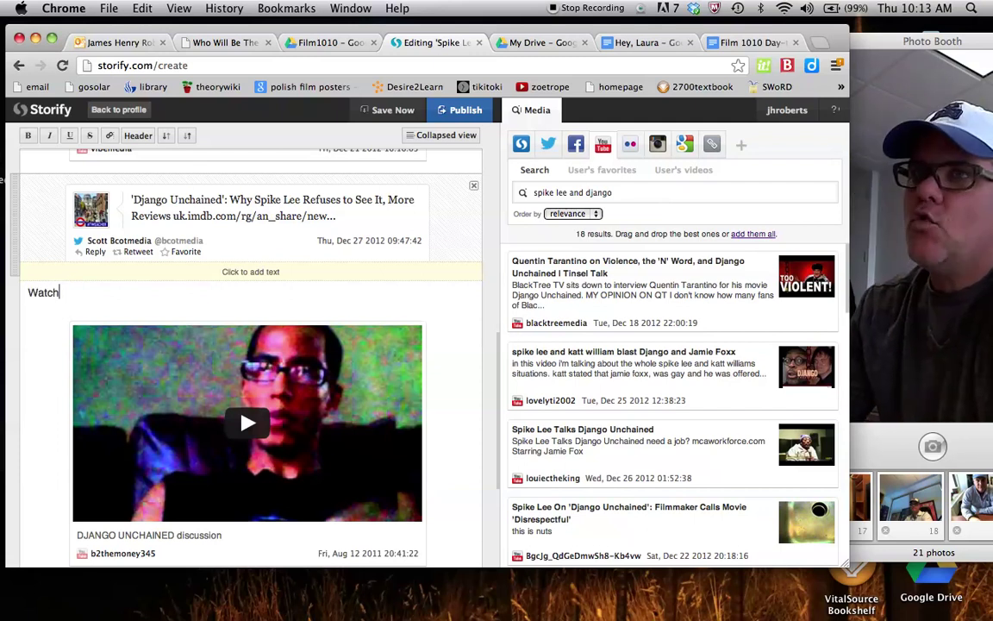
pyautogui.write(' the fo')
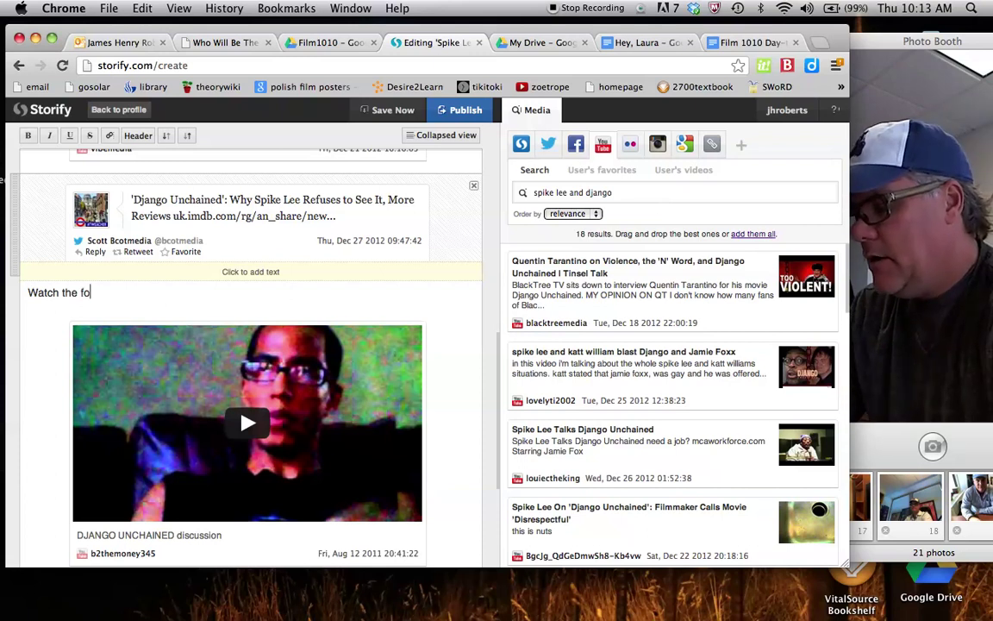
pyautogui.write('llowing')
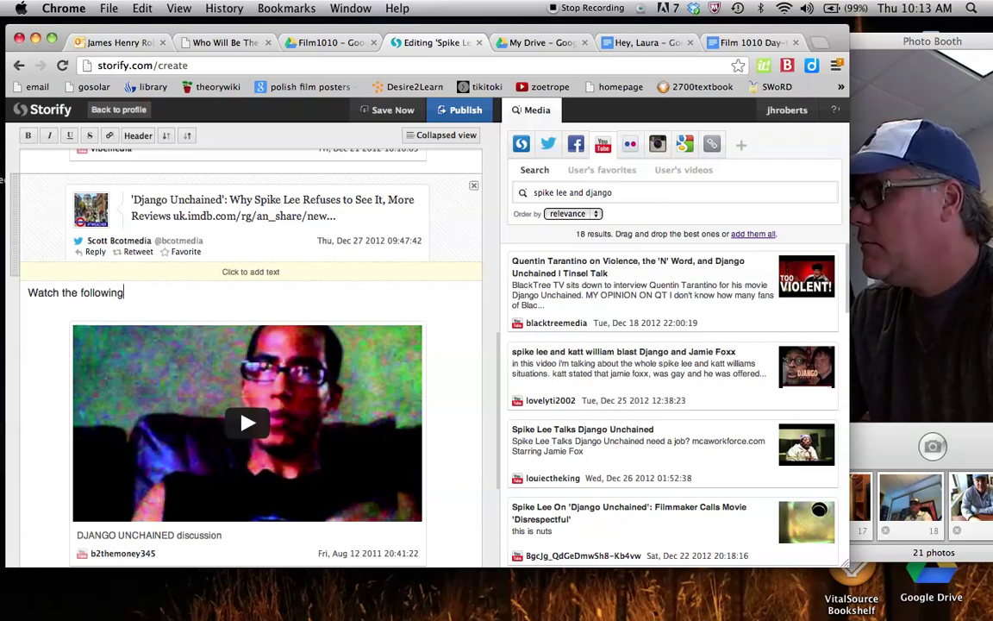
pyautogui.write(' short ')
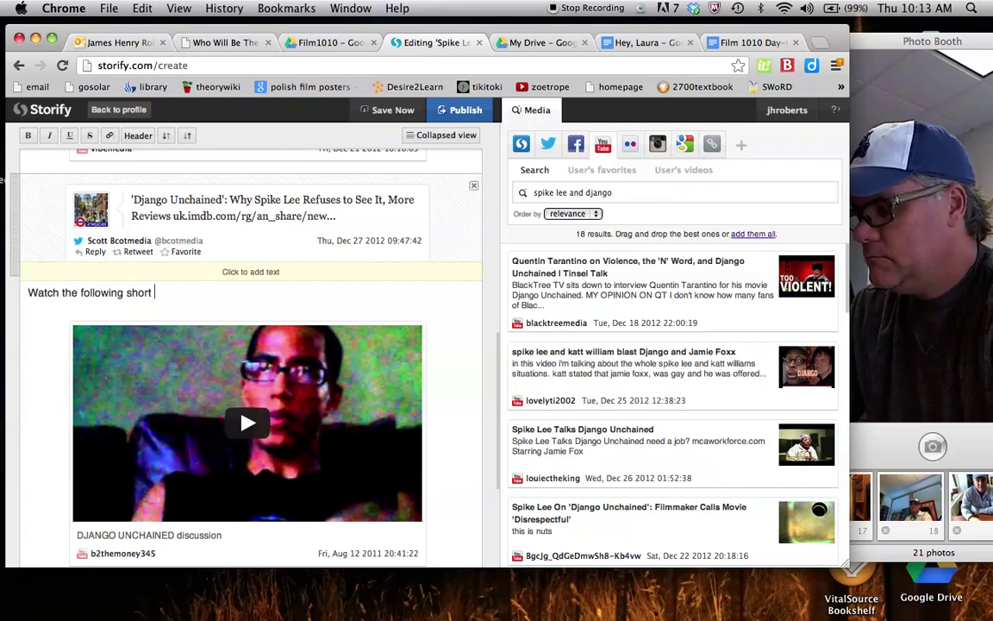
pyautogui.write('clip a')
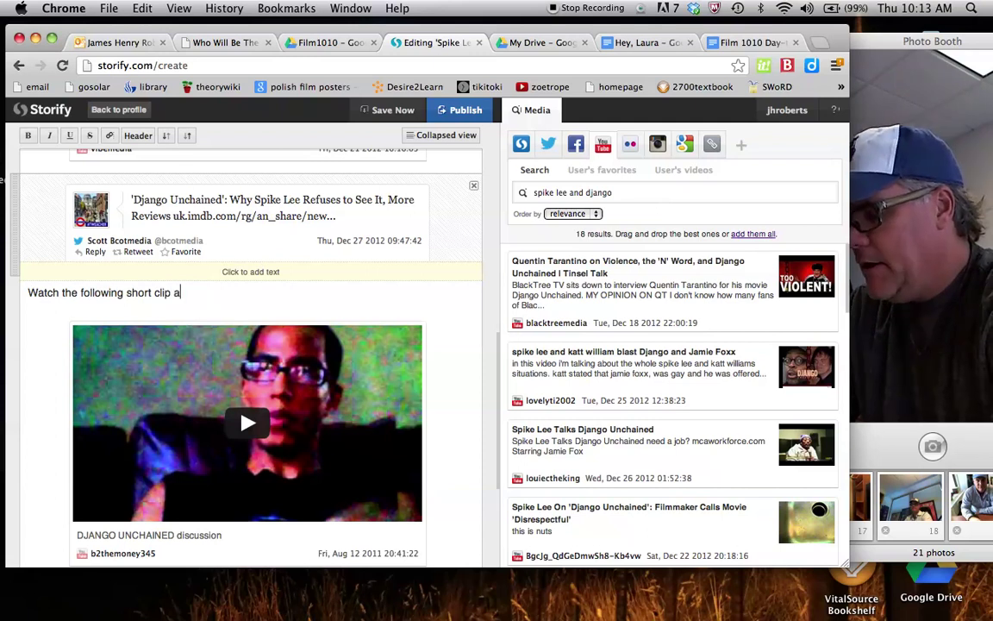
pyautogui.write('nd pay attentio')
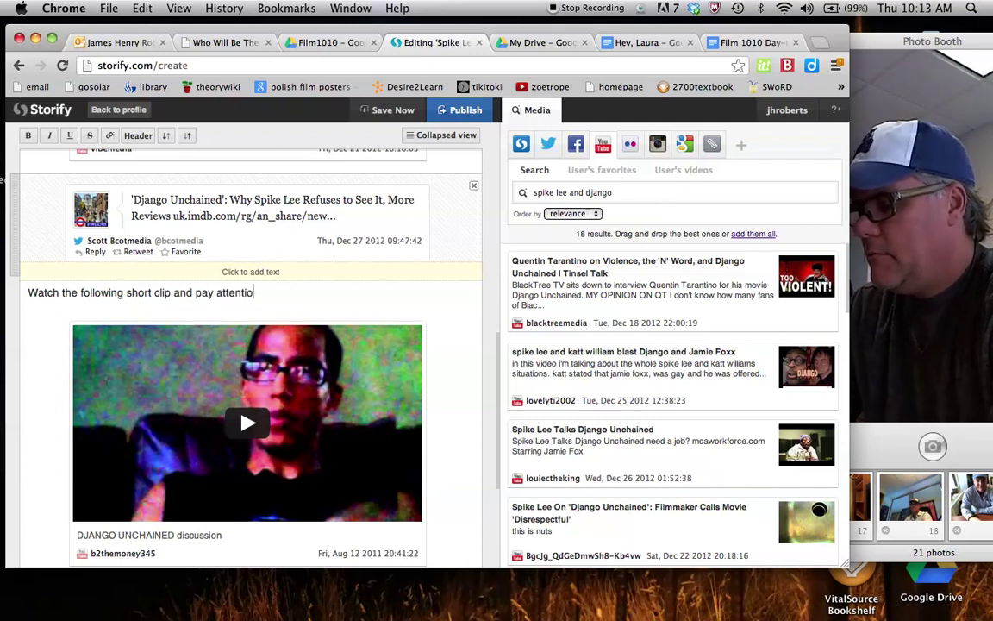
pyautogui.write('n to the wa')
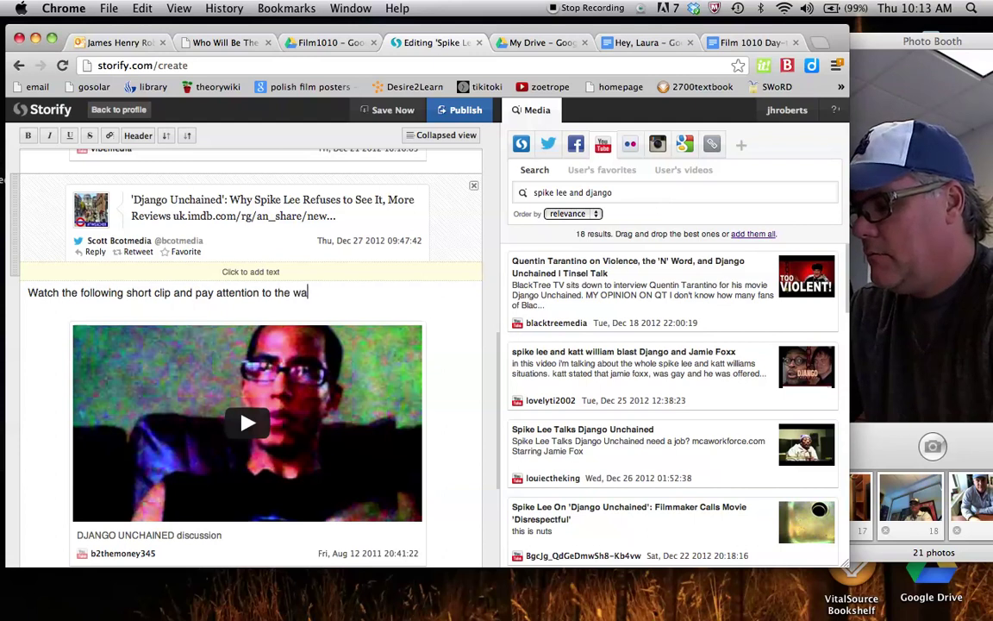
pyautogui.write('ys the')
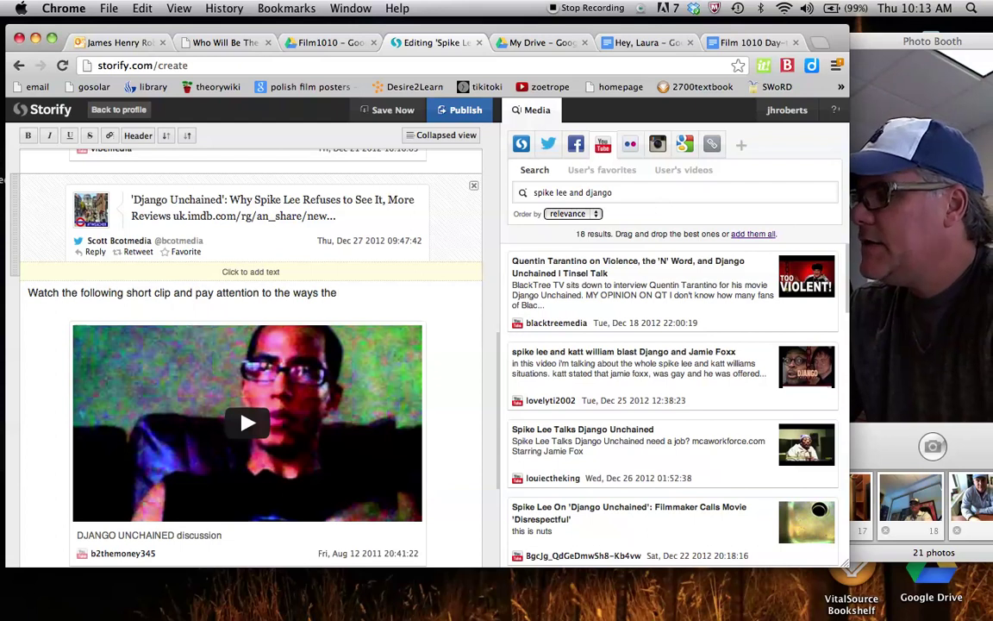
pyautogui.write('a')
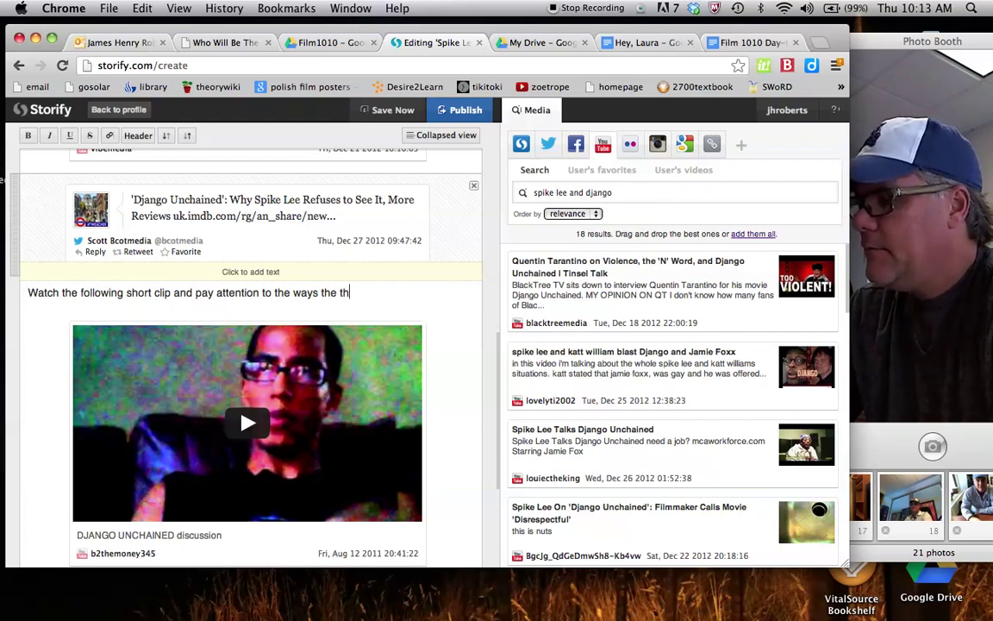
pyautogui.write('rgume')
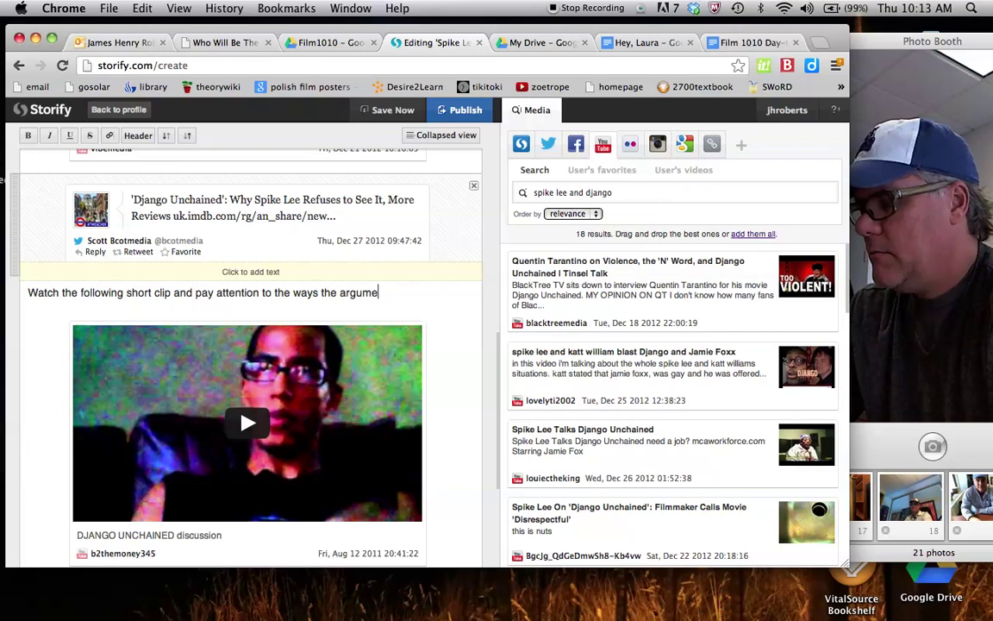
pyautogui.write('nt about SP')
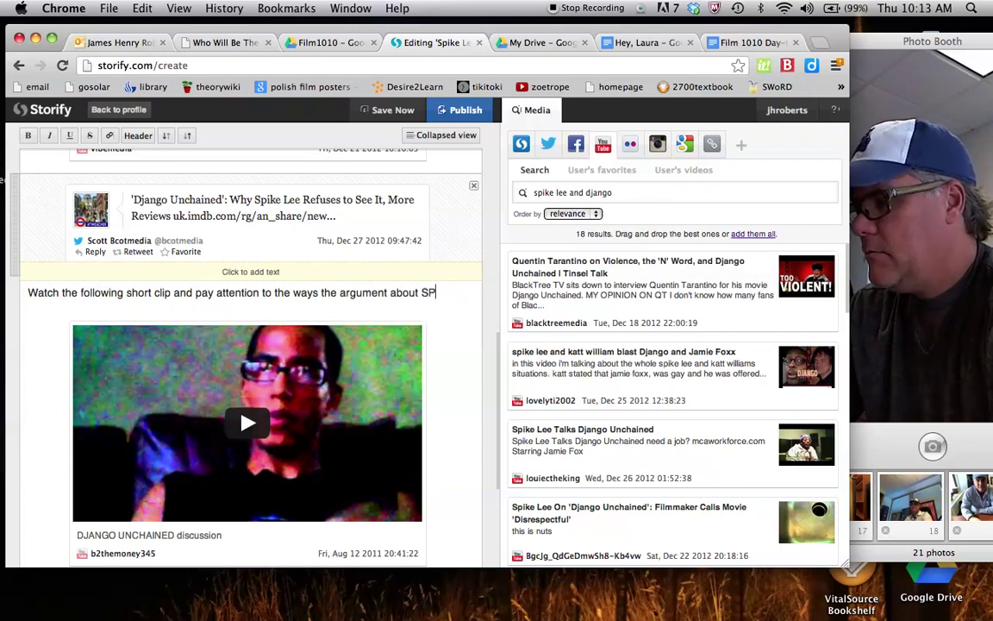
pyautogui.press('BackSpace')
pyautogui.write('L m')
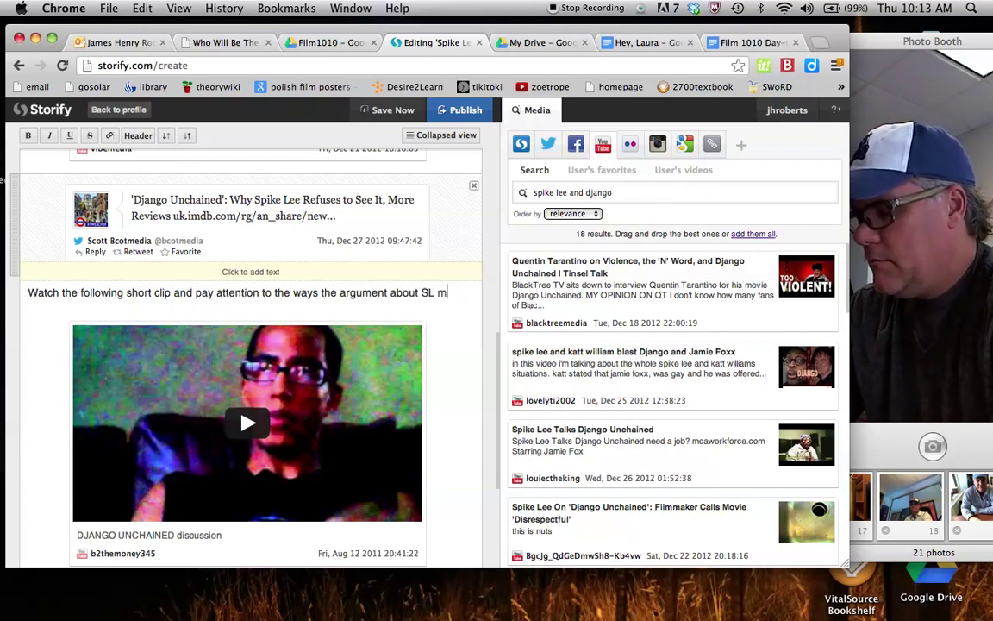
pyautogui.write('oves from one....')
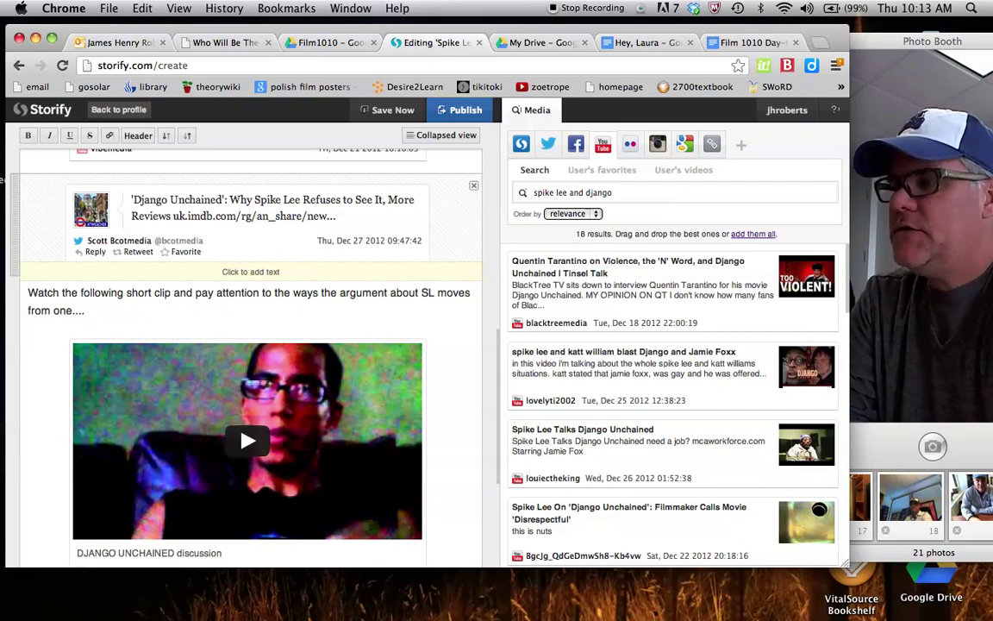
# Step: Search Instagram for 'spike lee' and drag the red-and-white shirt photo below the introductory paragraph
pyautogui.click(655, 147)
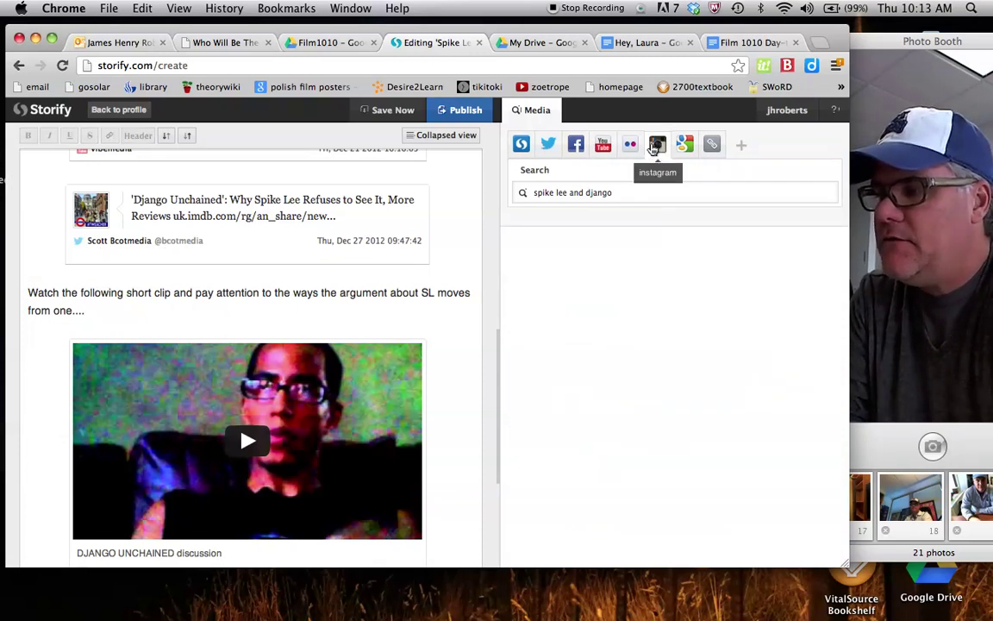
pyautogui.press('Return')
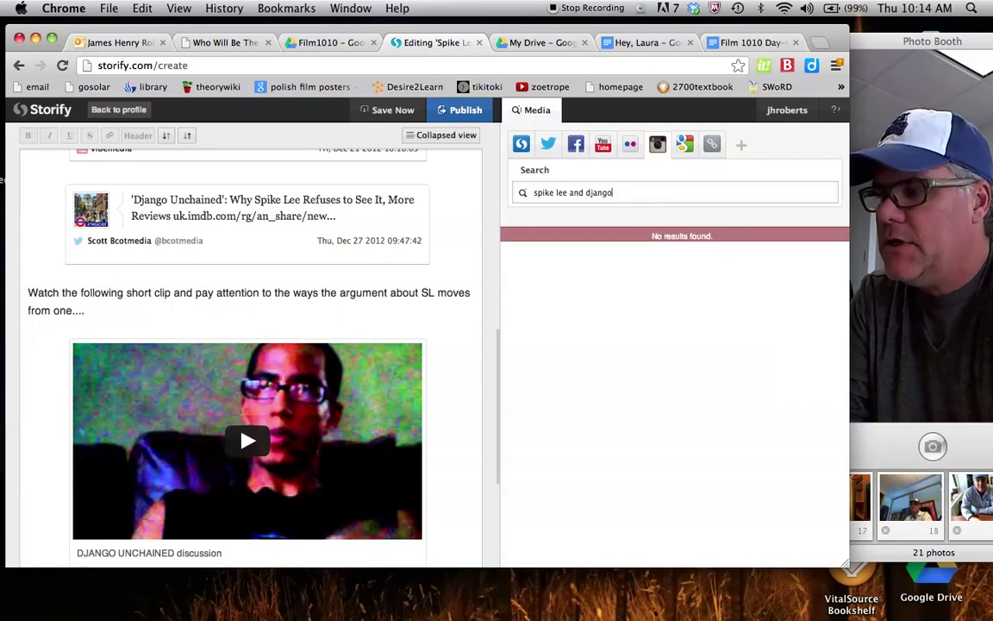
pyautogui.press('BackSpace')
pyautogui.press('BackSpace')
pyautogui.press('BackSpace')
pyautogui.press('BackSpace')
pyautogui.press('BackSpace')
pyautogui.press('BackSpace')
pyautogui.press('BackSpace')
pyautogui.press('BackSpace')
pyautogui.press('BackSpace')
pyautogui.press('BackSpace')
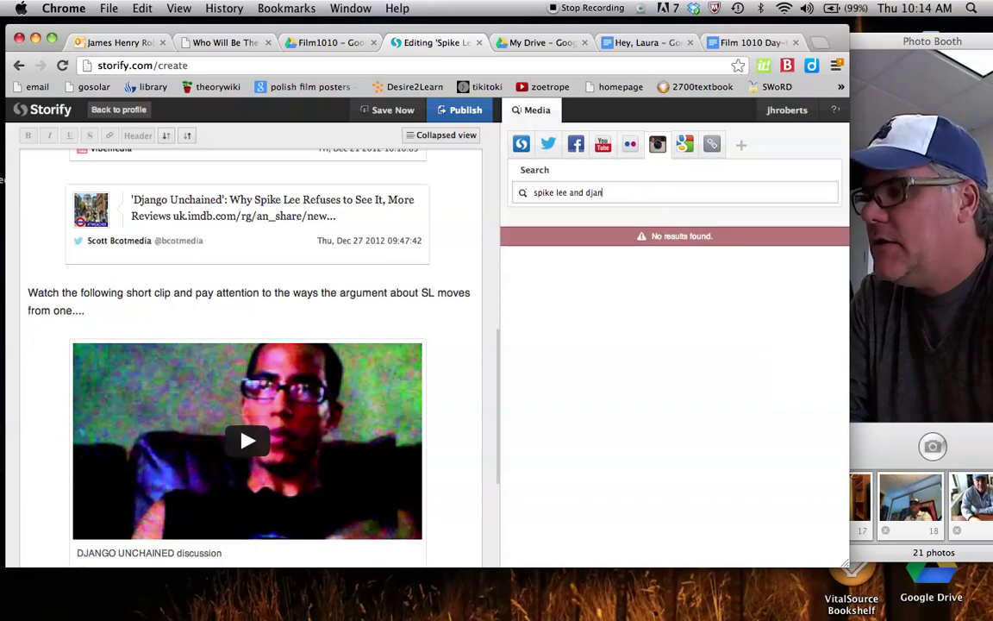
pyautogui.press('Return')
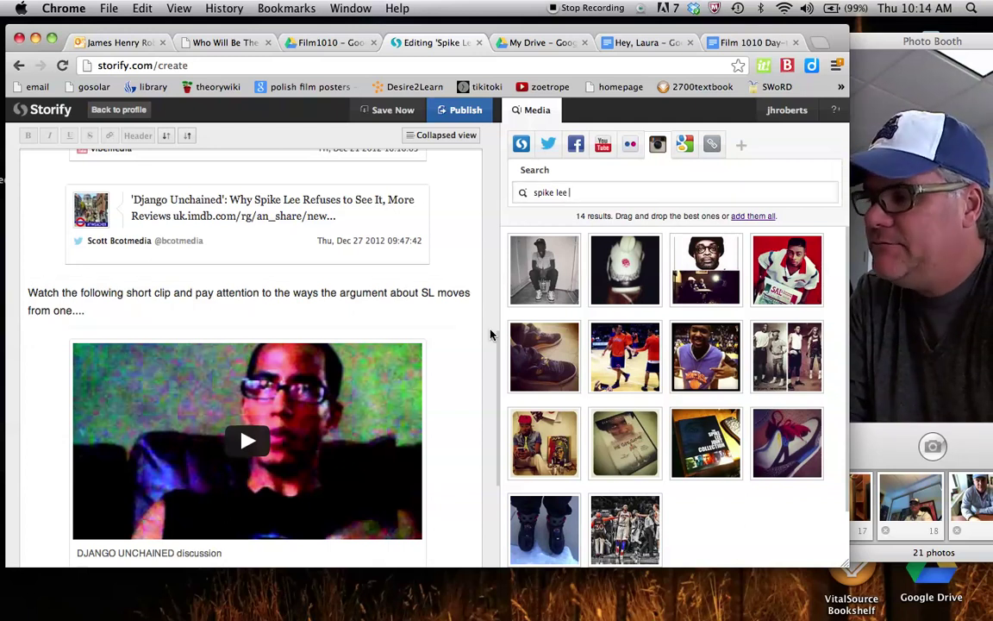
pyautogui.scroll(5, 489, 333)
pyautogui.scroll(3, 490, 332)
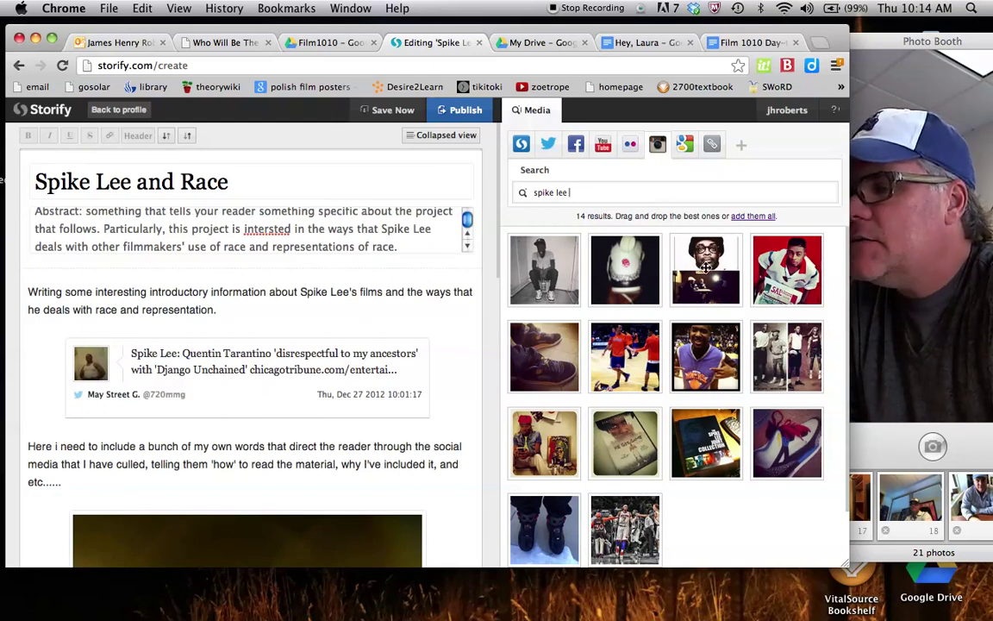
pyautogui.moveTo(786, 269); pyautogui.dragTo(232, 310)
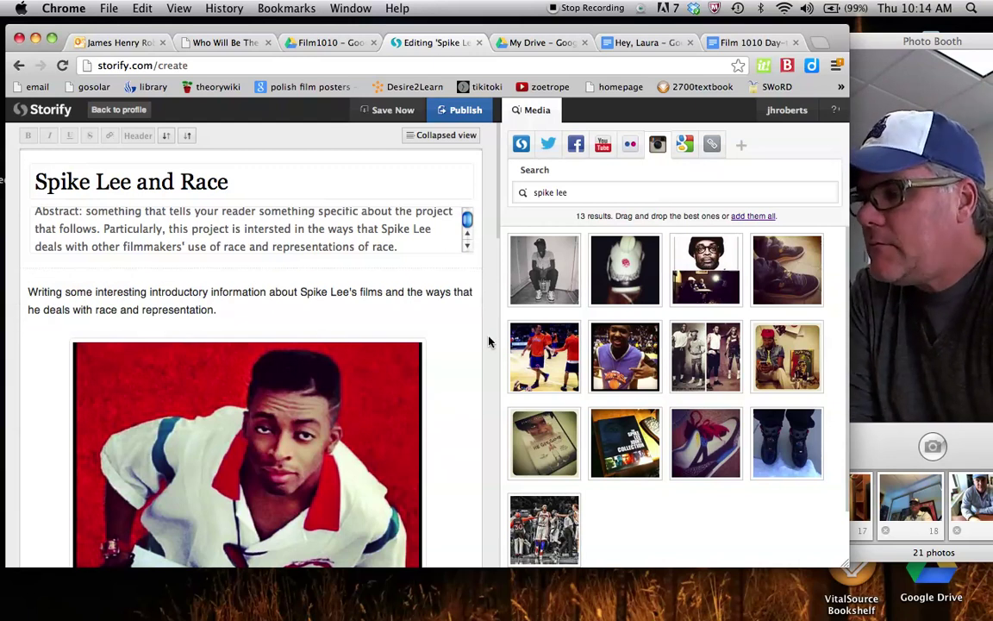
pyautogui.scroll(-15, 491, 338)
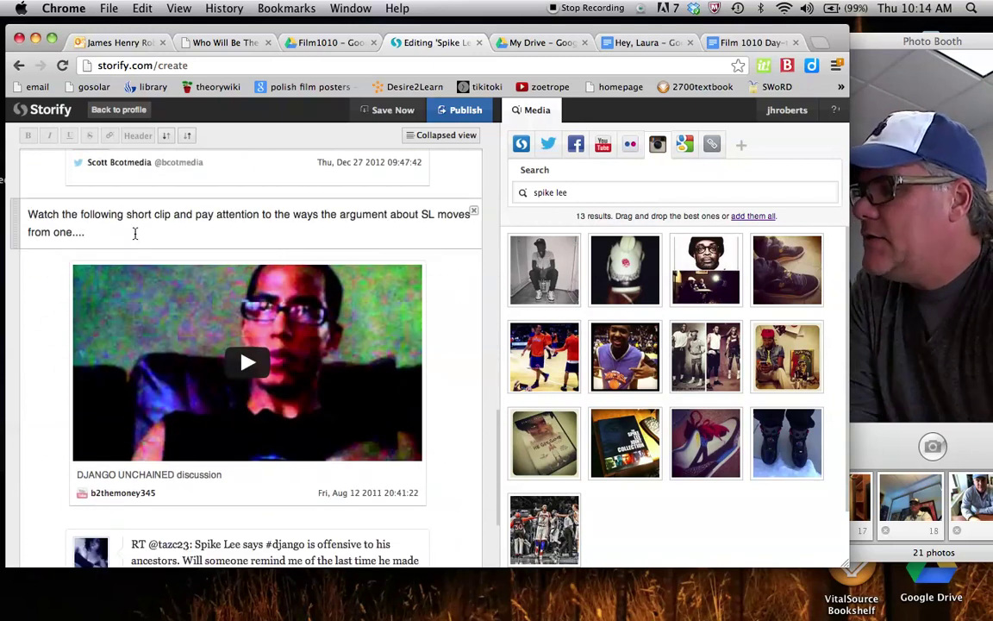
# Step: Select the entire 'Here i need to include…' placeholder paragraph higher up in the story
pyautogui.click(134, 232)
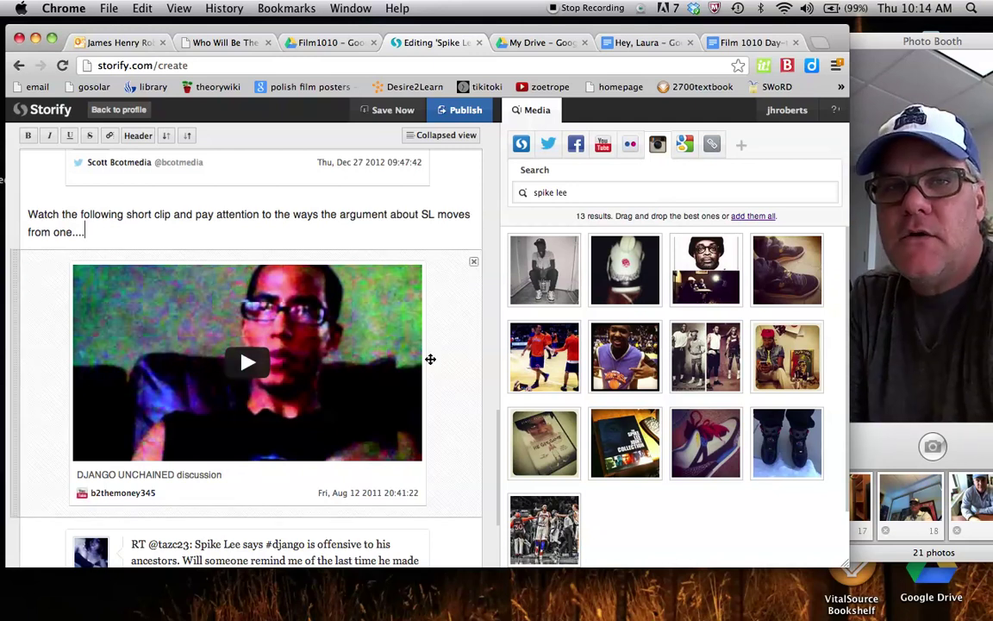
pyautogui.scroll(15, 447, 382)
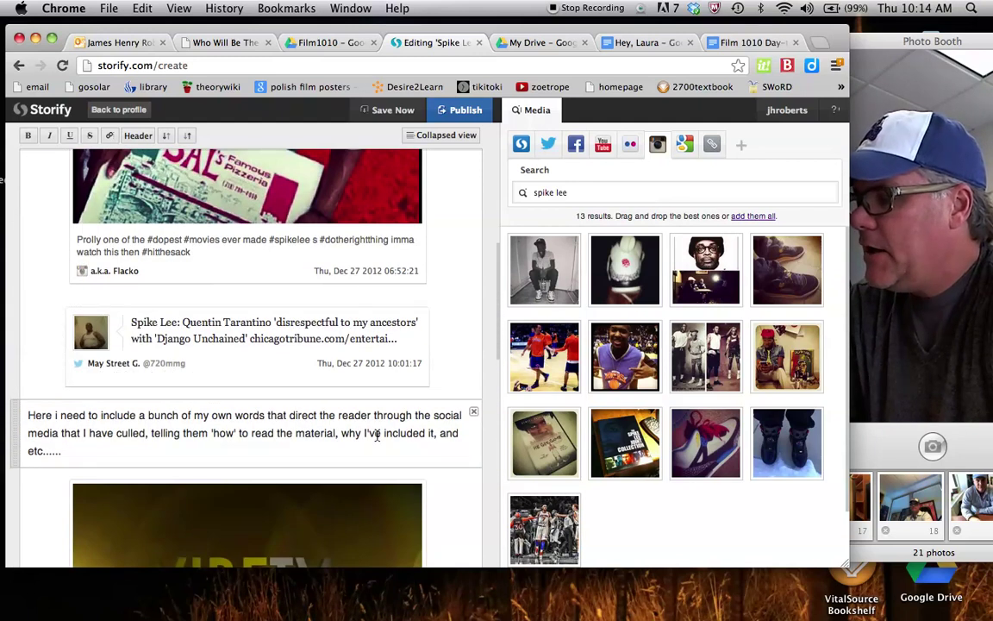
pyautogui.tripleClick(376, 437)
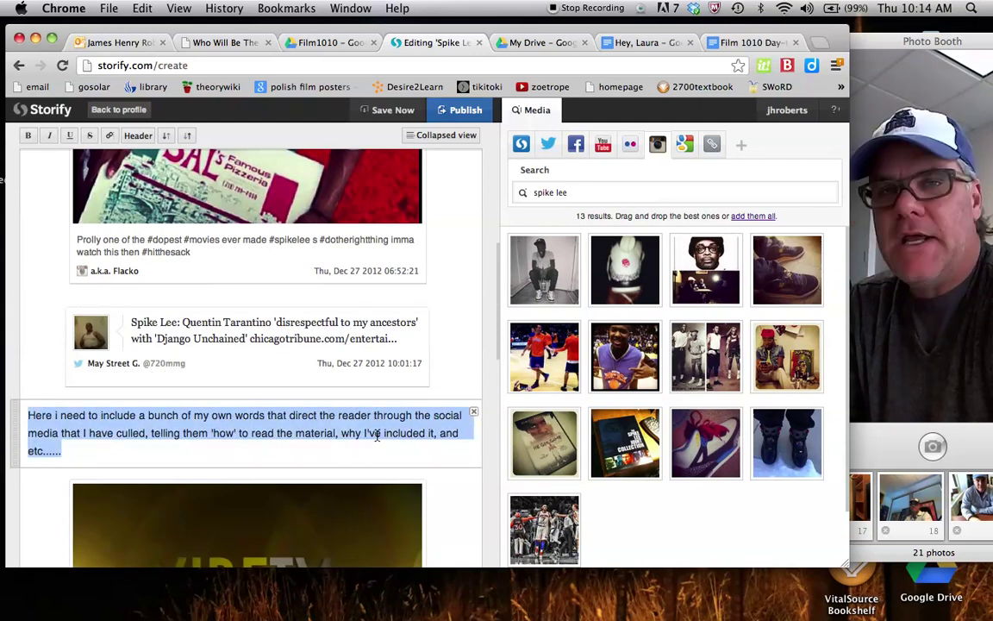